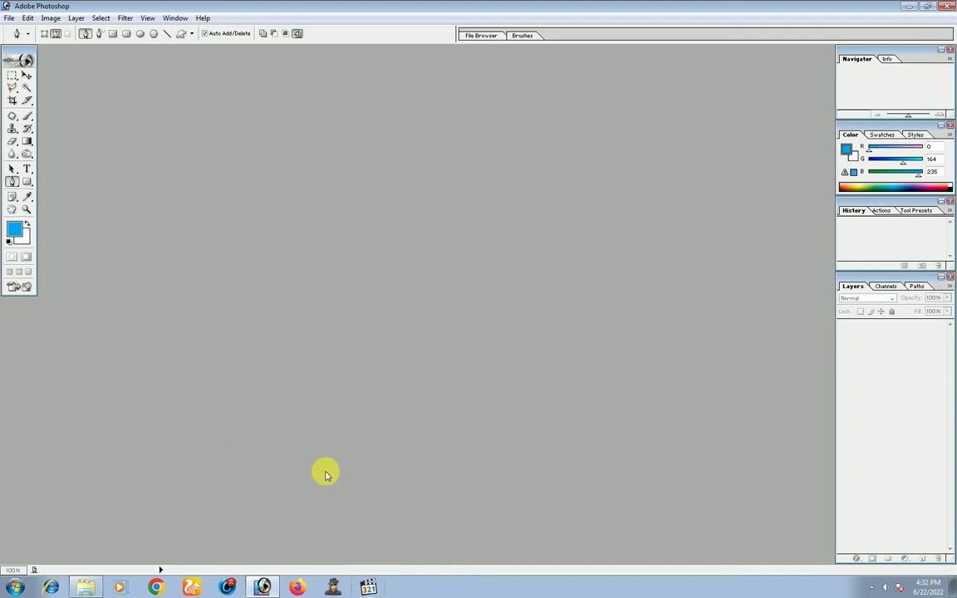
Bring up the cote folder in Explorer and select only the 58718 portrait
click(86, 590)
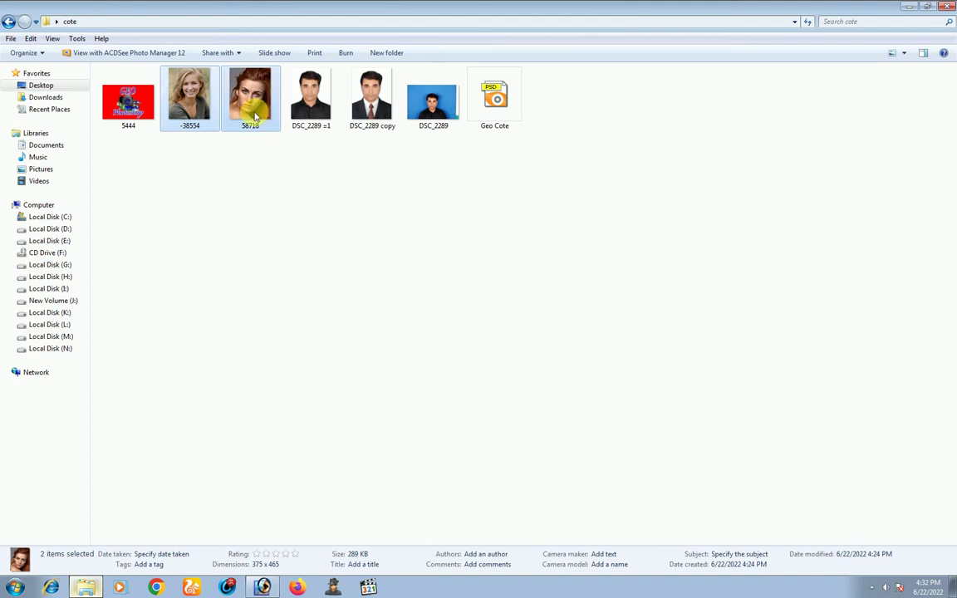
click(189, 93)
click(249, 95)
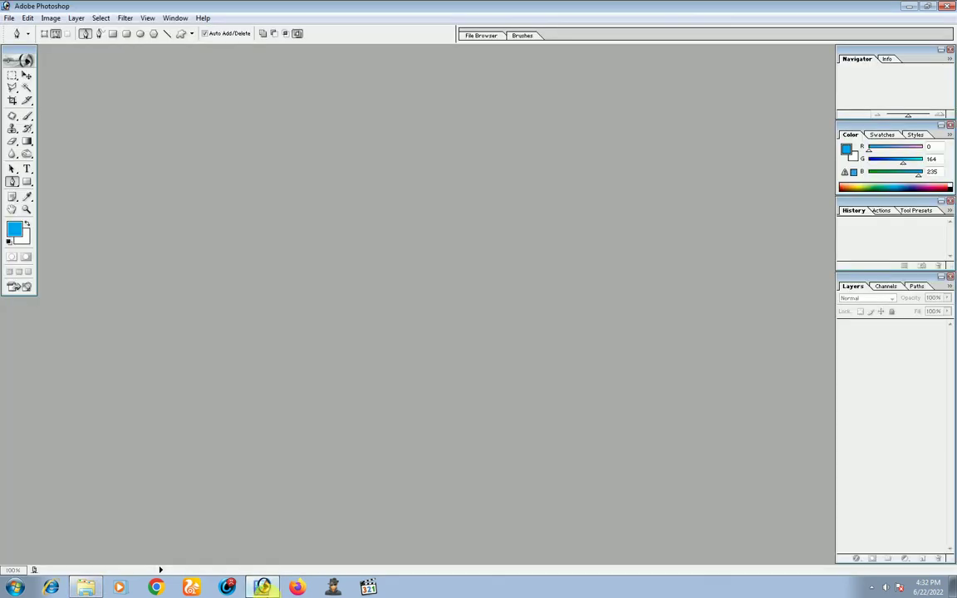
Open 58718.jpeg in Photoshop, maximize its window, and zoom to 400% on the lips
drag(251, 447, 339, 316)
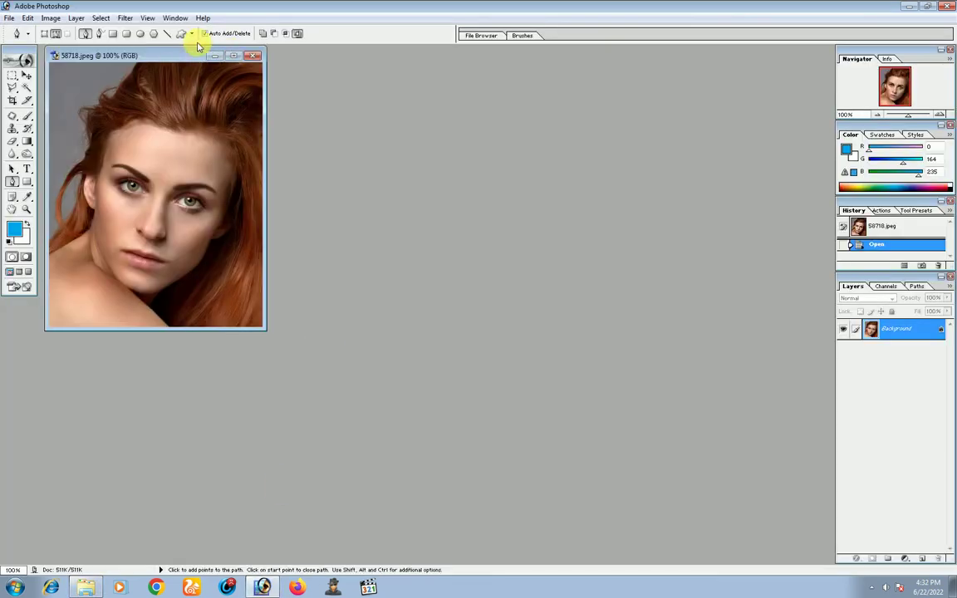
drag(190, 56, 411, 110)
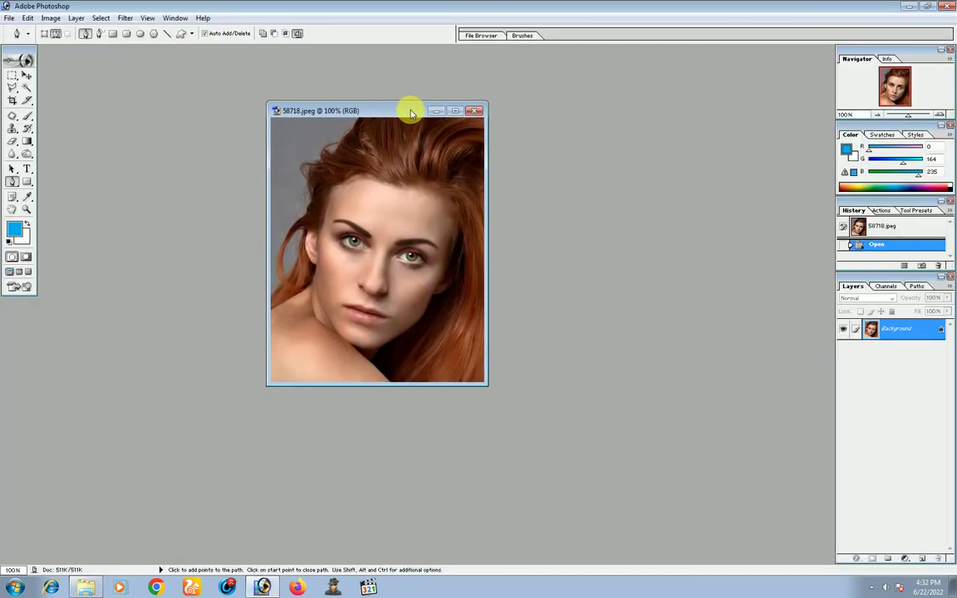
click(456, 112)
key(ctrl+plus)
key(ctrl+plus)
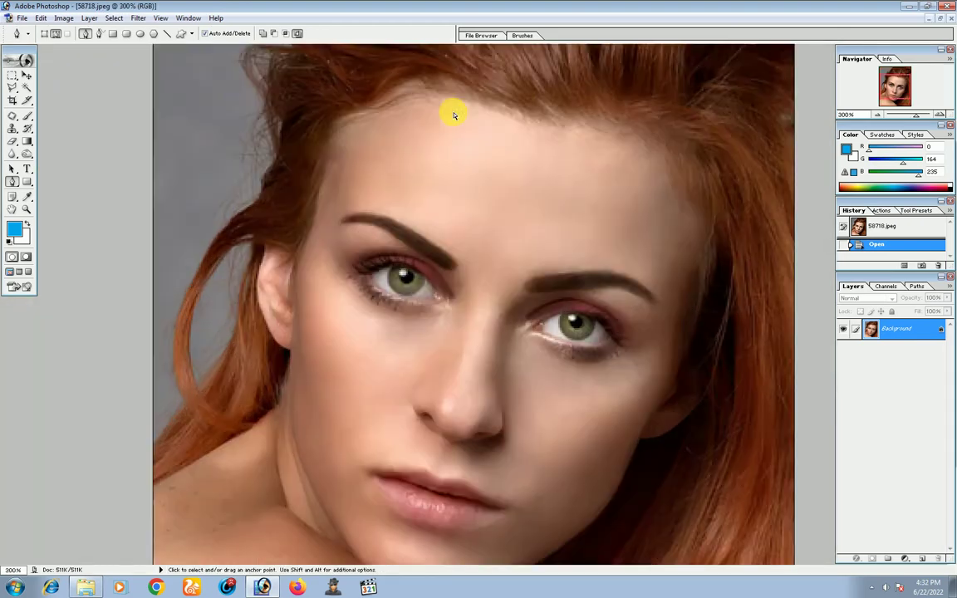
key(ctrl+plus)
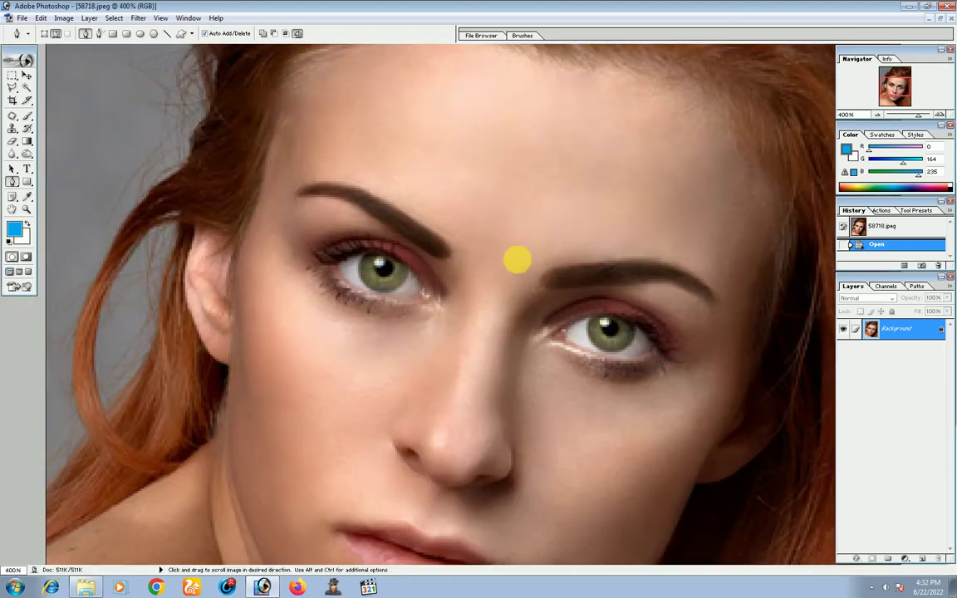
scroll(515, 258, down, 5)
scroll(519, 267, down, 1)
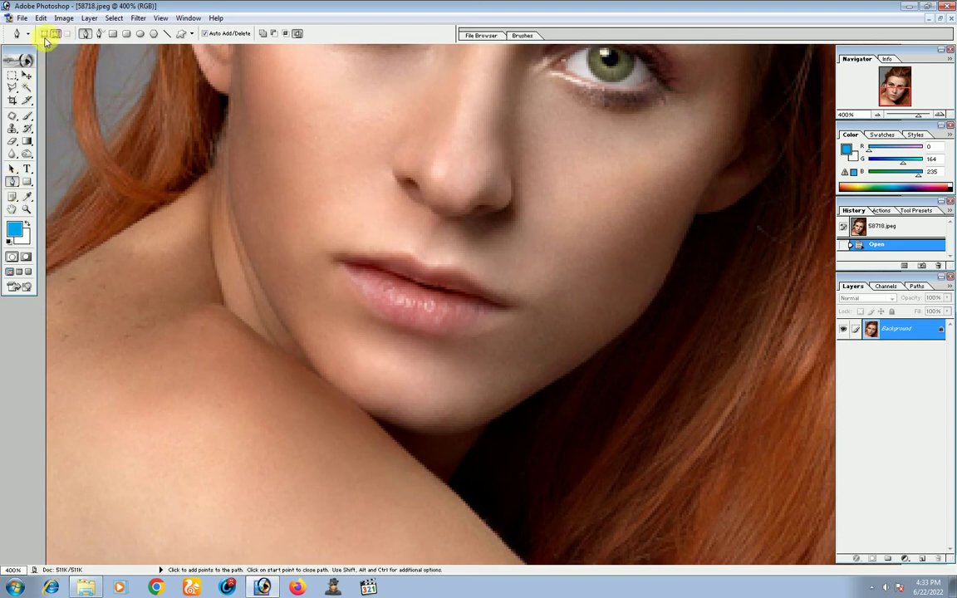
With the Pen in Paths mode, trace a closed curved path around the lips
click(44, 35)
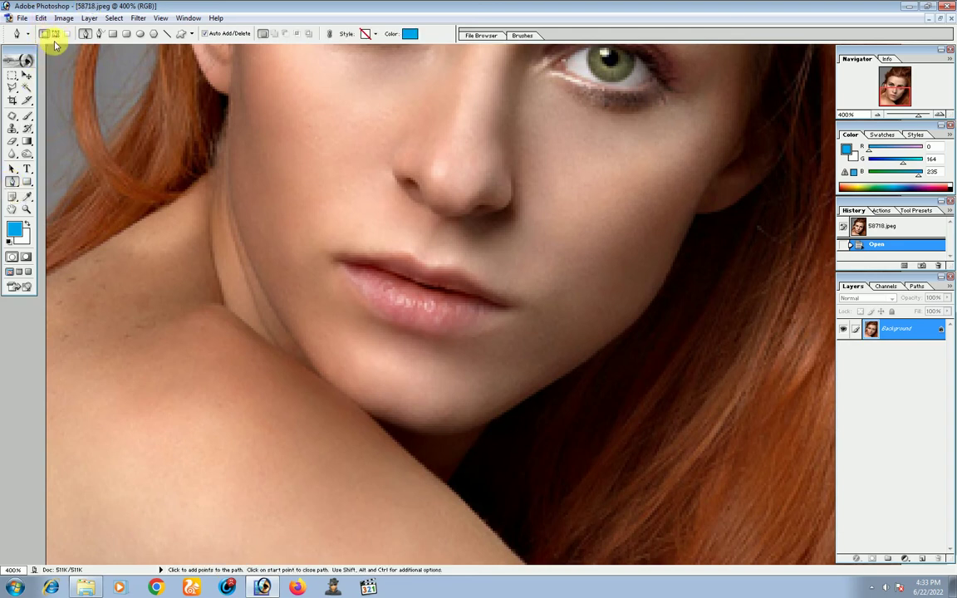
click(54, 35)
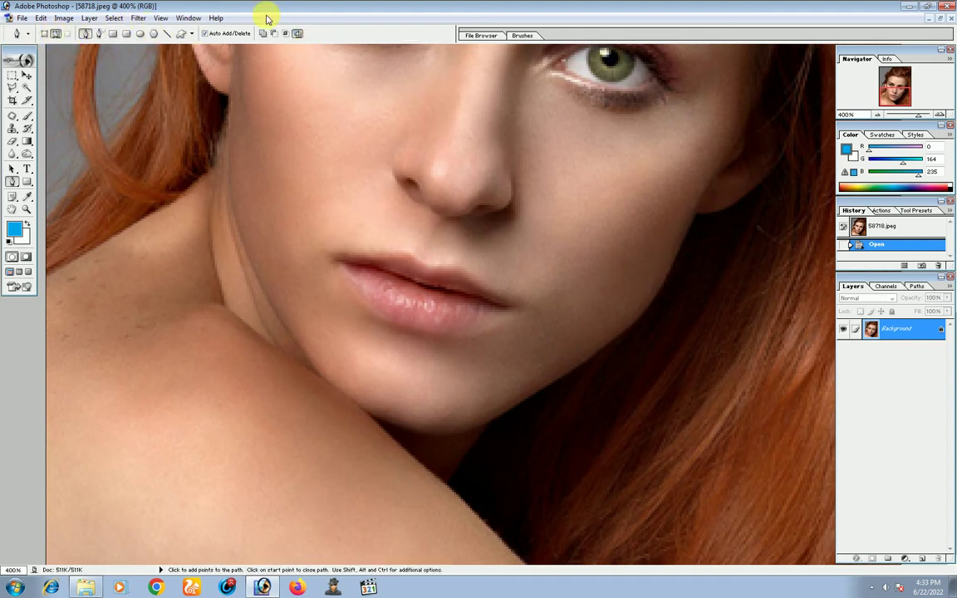
click(340, 255)
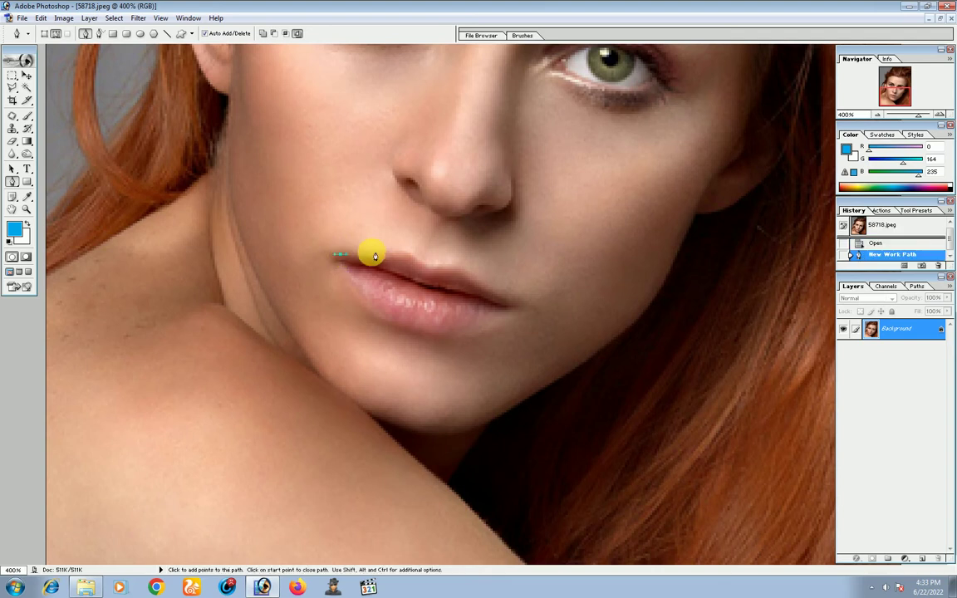
click(373, 252)
click(404, 252)
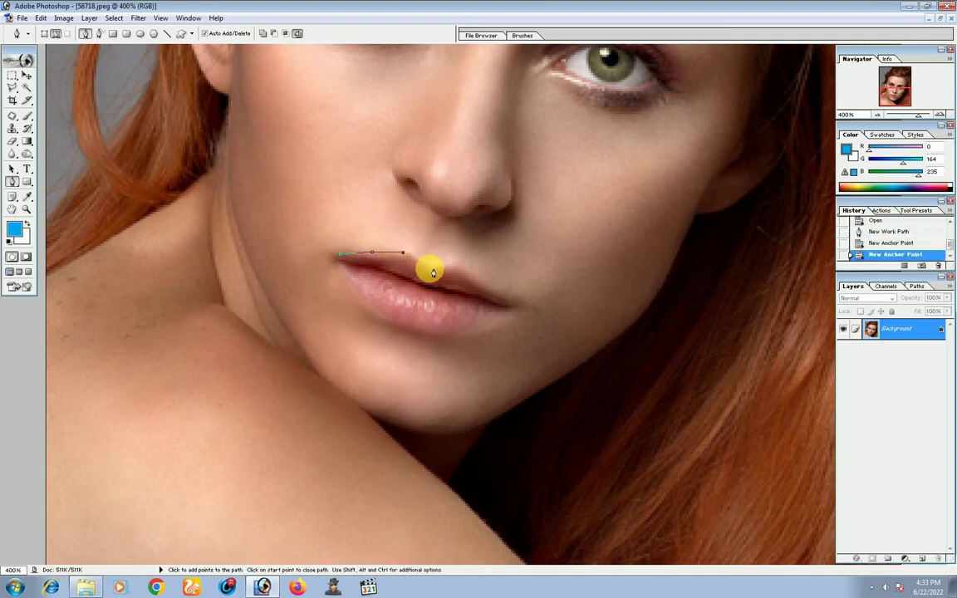
click(427, 267)
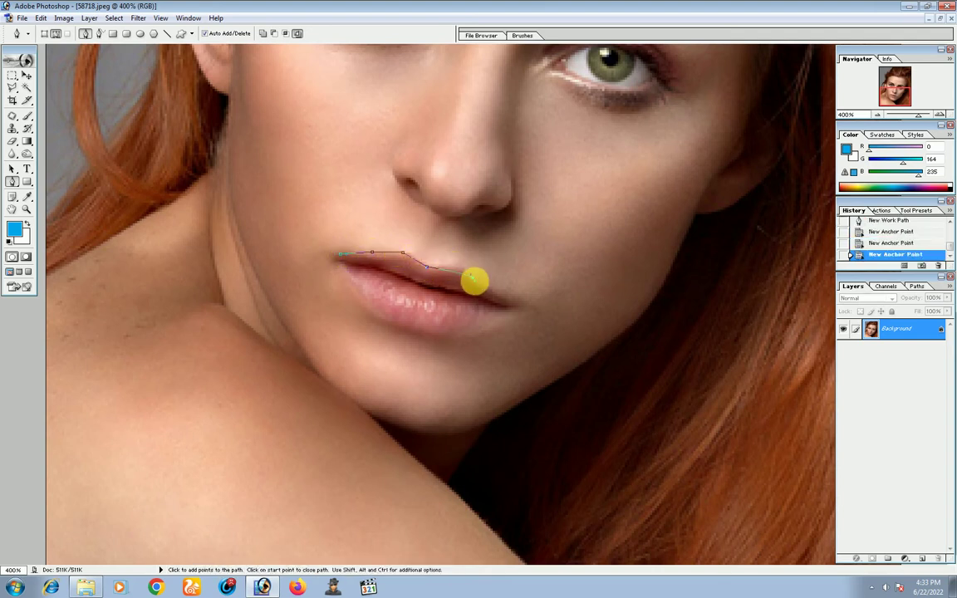
drag(471, 278, 488, 297)
alt+click(470, 278)
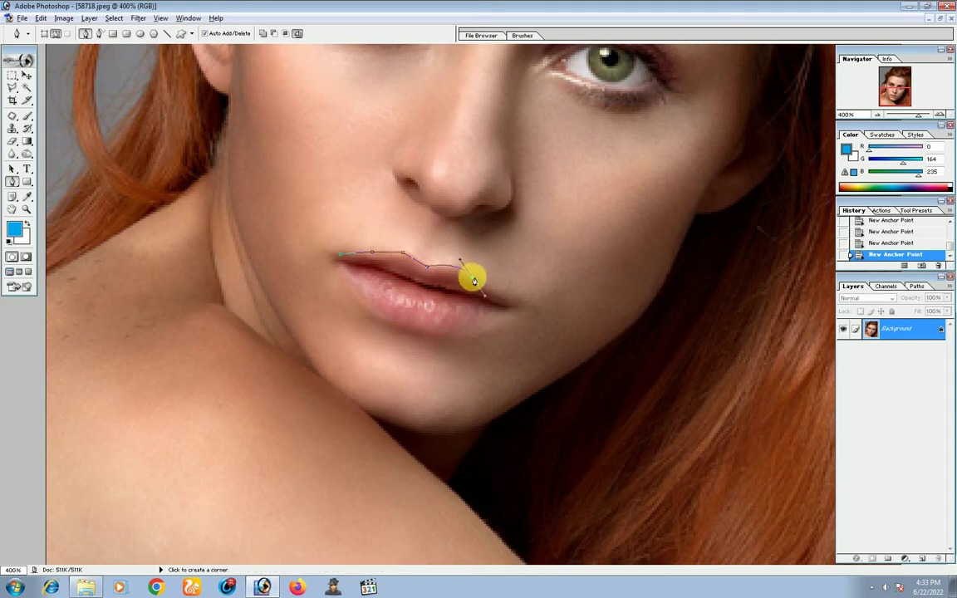
click(498, 296)
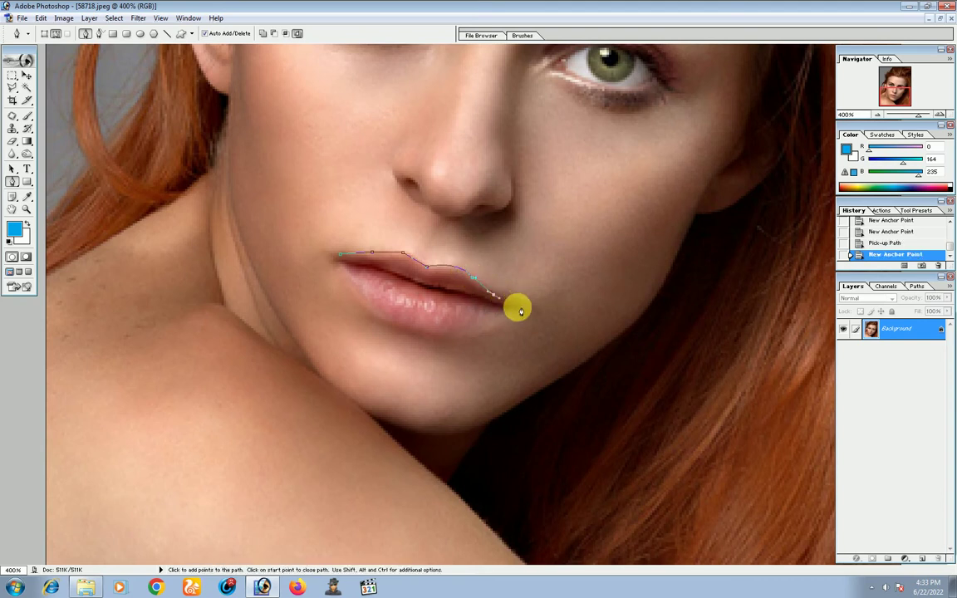
mouse_move(521, 311)
mouse_down()
mouse_move(421, 331)
mouse_move(341, 277)
mouse_up()
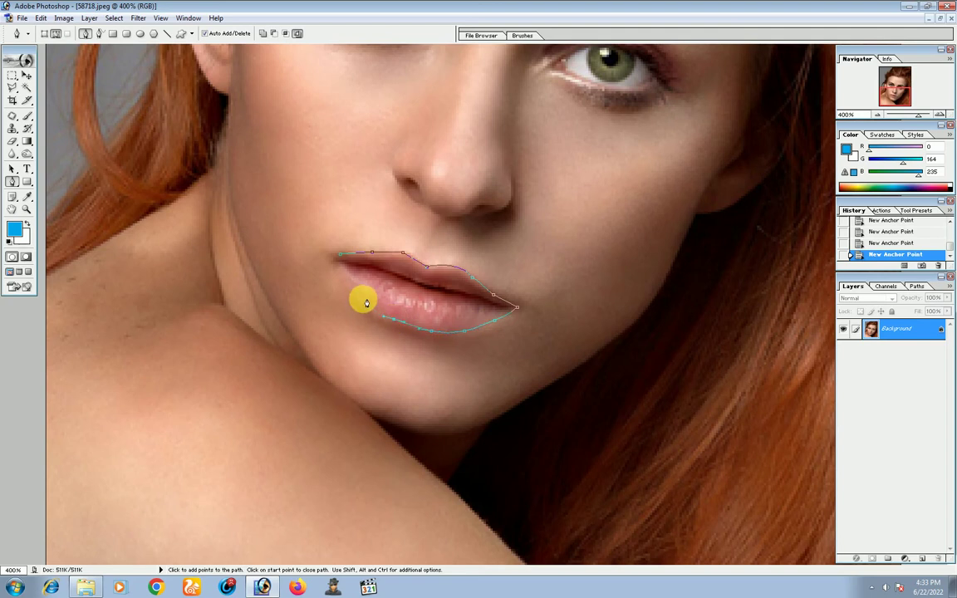
click(337, 259)
Convert the lip path into a selection with Make Selection at 0 feather
right_click(394, 268)
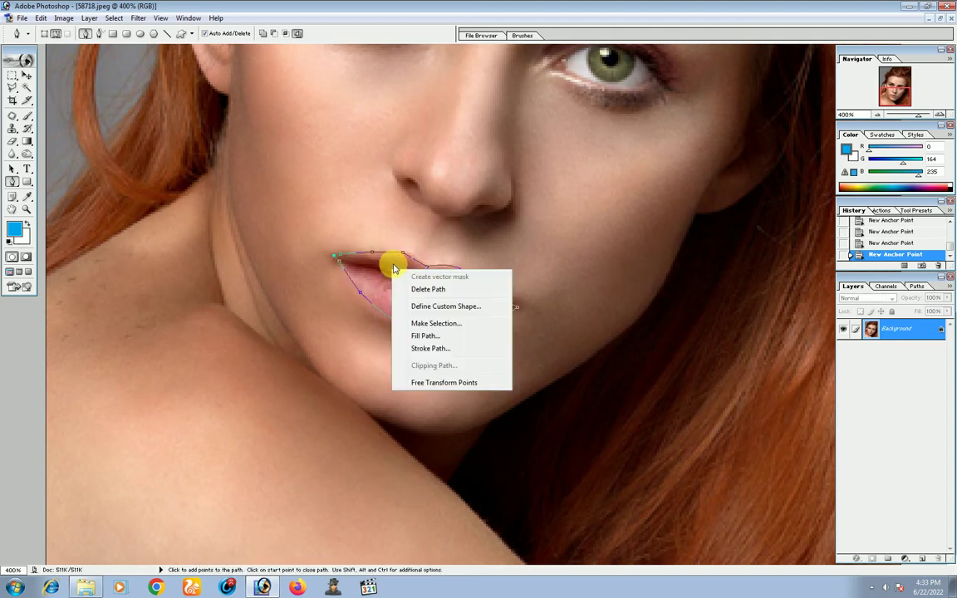
click(437, 324)
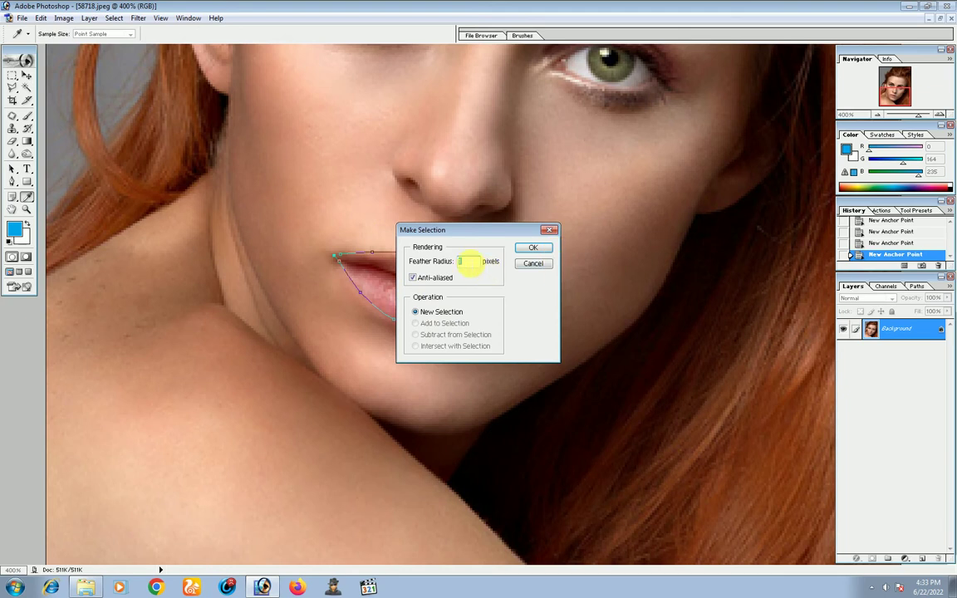
click(538, 248)
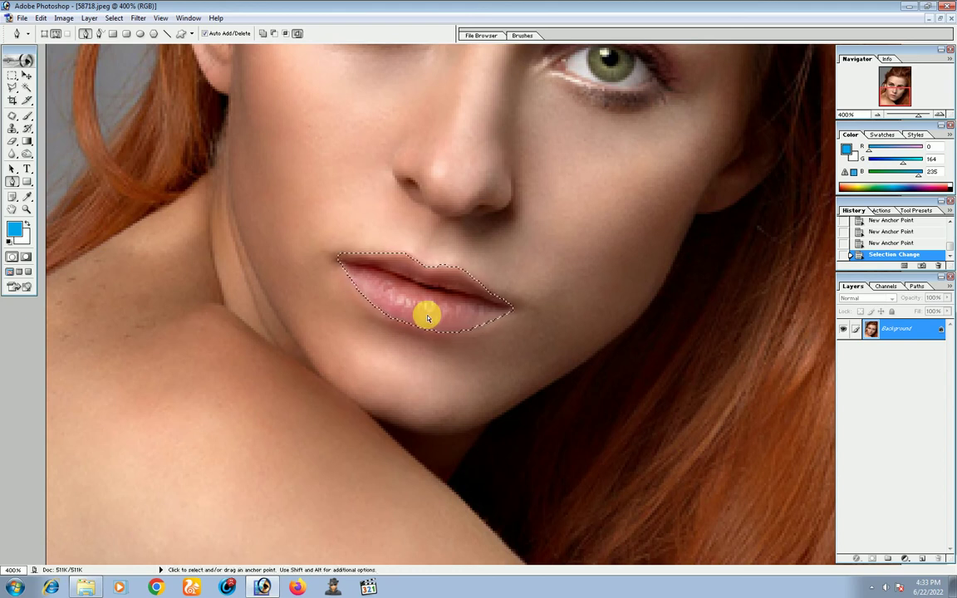
Set Color Balance midtone levels to +100, -95, -97 on the selected lips
key(ctrl+b)
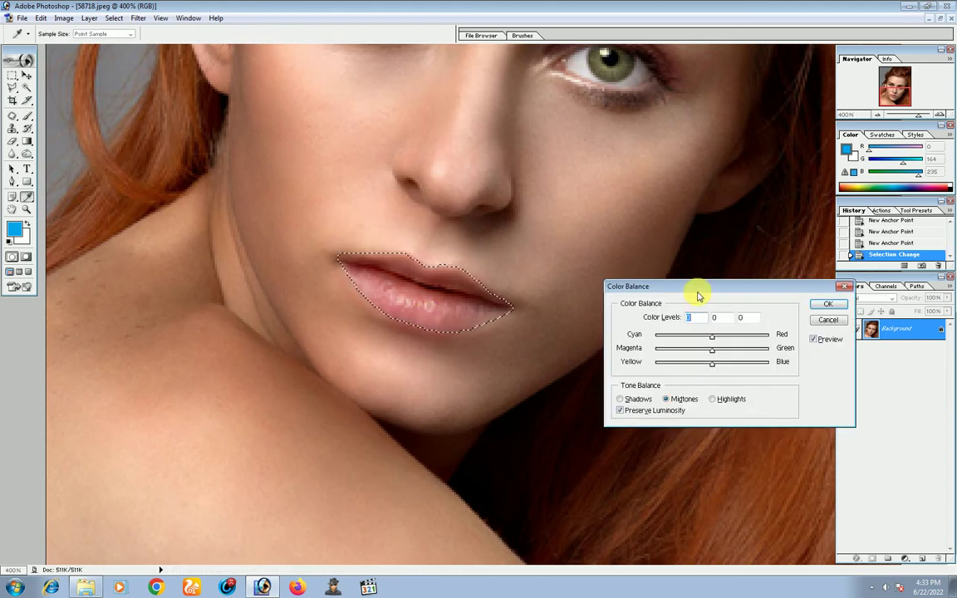
drag(699, 289, 683, 235)
double_click(674, 264)
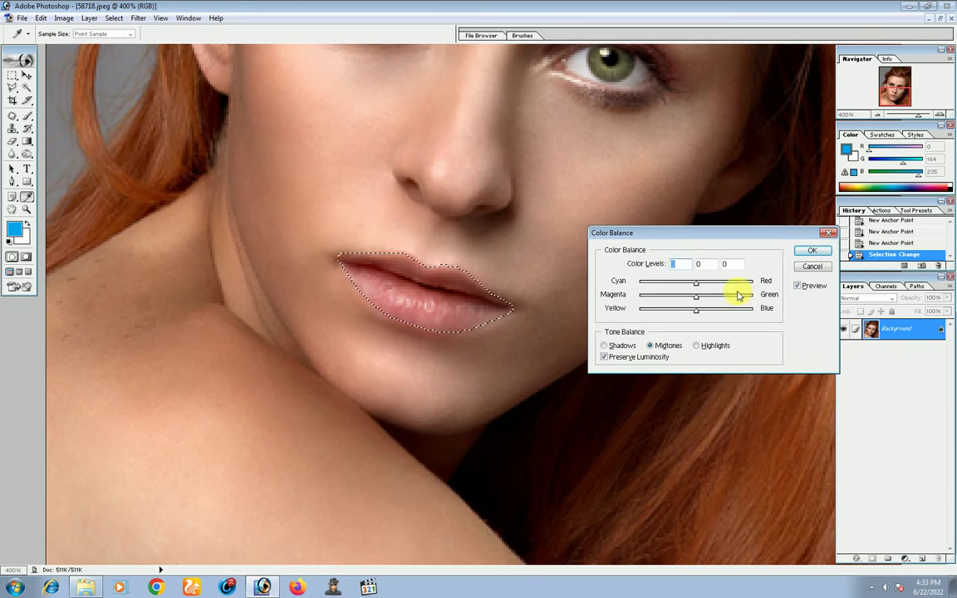
drag(698, 286, 753, 286)
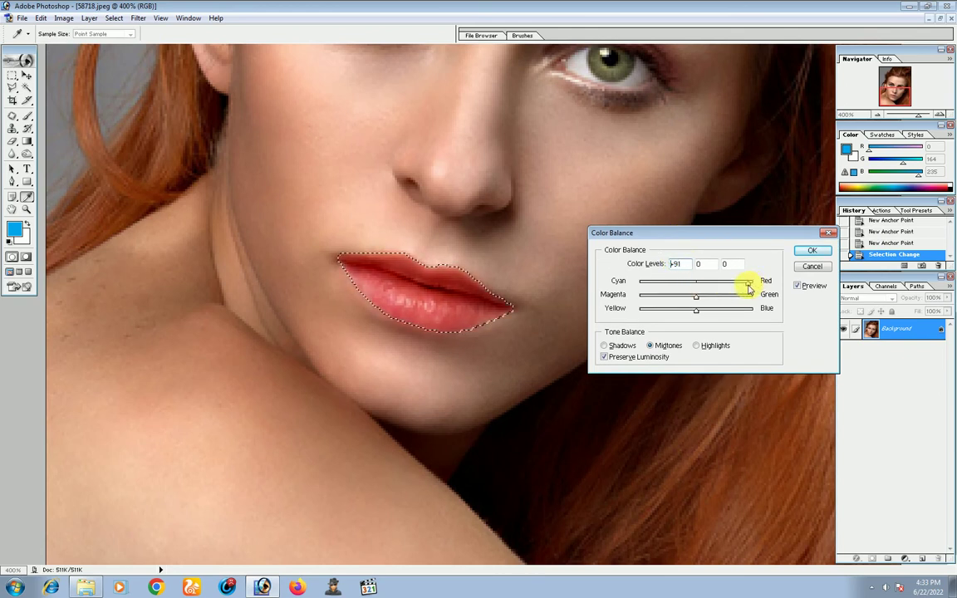
mouse_move(697, 310)
mouse_down()
mouse_move(649, 311)
mouse_move(696, 310)
mouse_move(644, 297)
mouse_move(678, 312)
mouse_move(696, 304)
mouse_move(700, 313)
mouse_move(695, 300)
mouse_move(660, 317)
mouse_move(665, 301)
mouse_move(642, 304)
mouse_up()
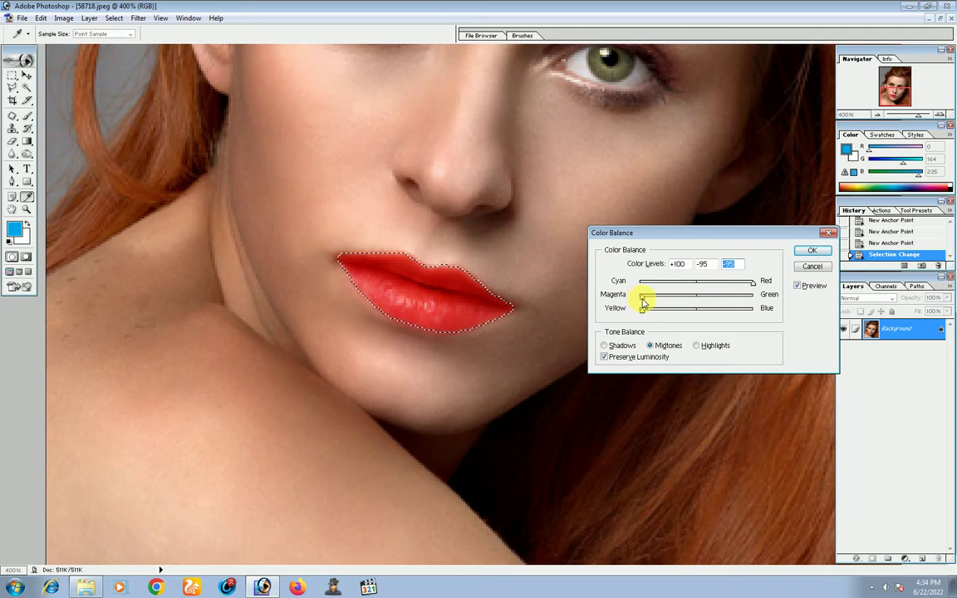
drag(643, 308, 642, 314)
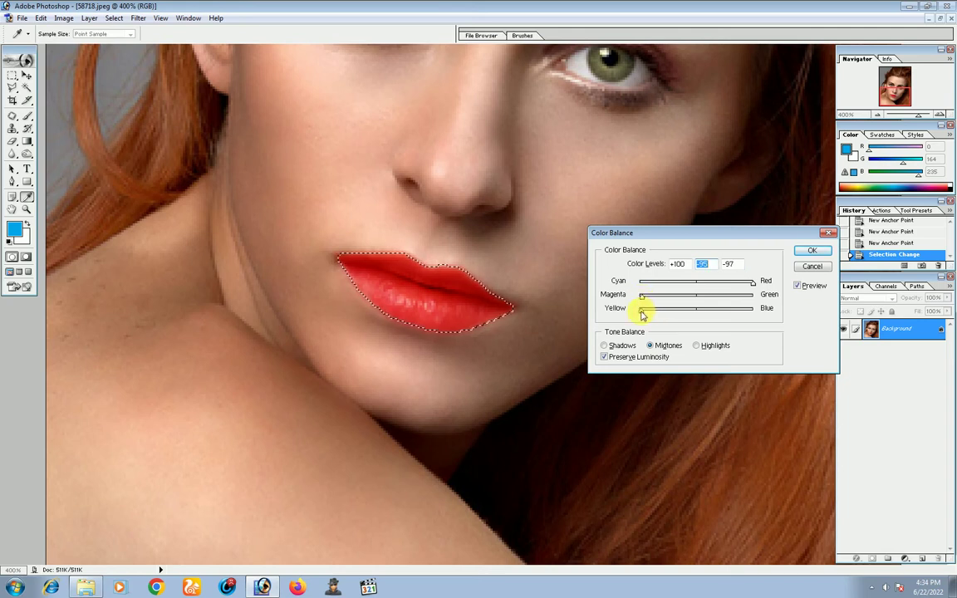
Apply the Color Balance change and review the red lips at 400%
click(812, 251)
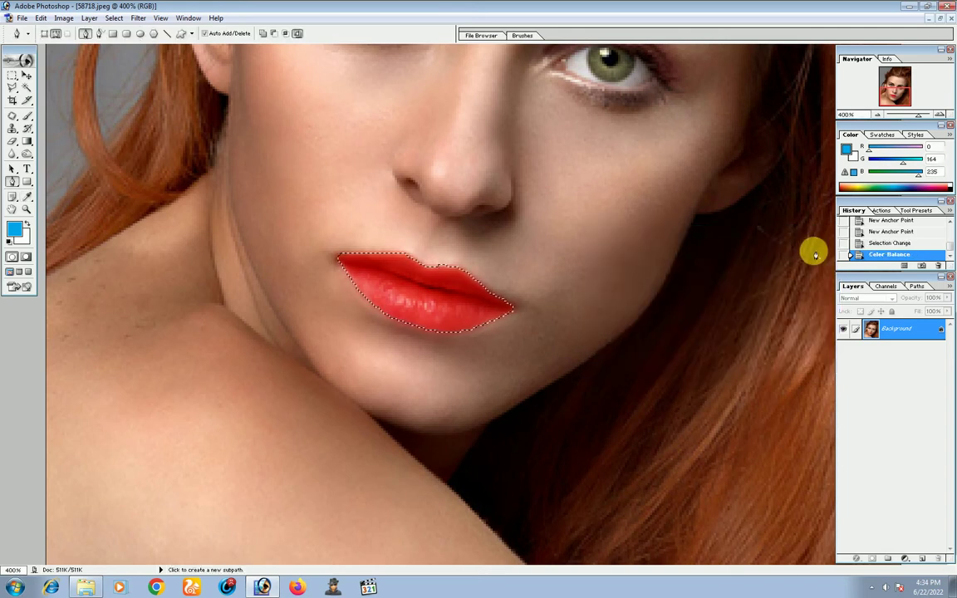
key(ctrl+0)
key(ctrl+plus)
key(ctrl+plus)
key(ctrl+plus)
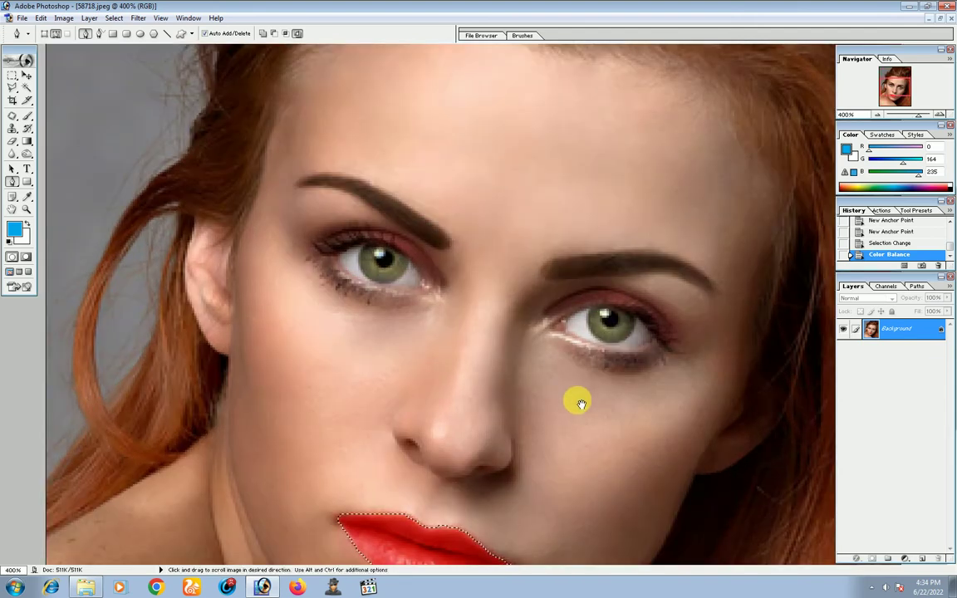
drag(579, 404, 770, 241)
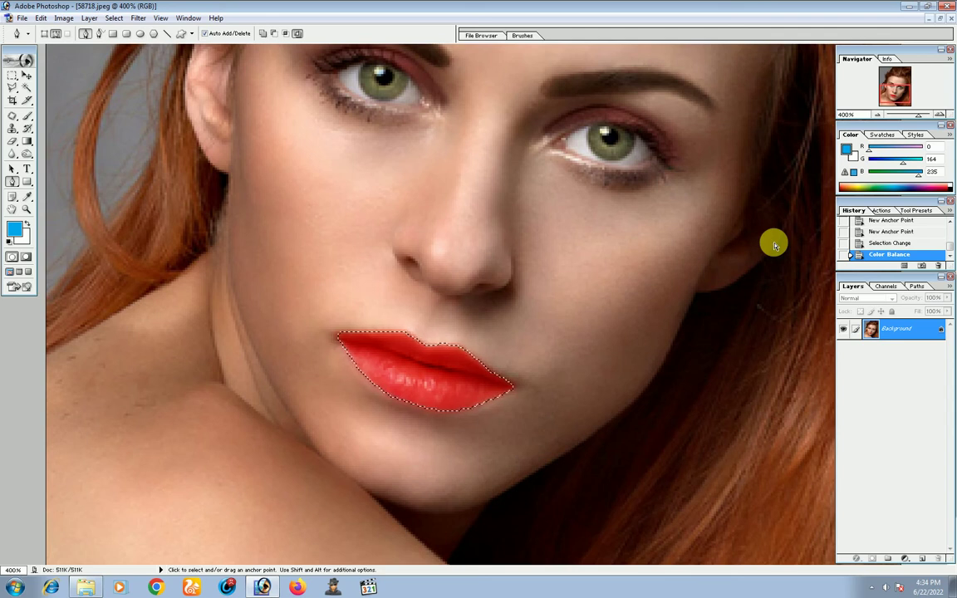
Deselect the lips and review the finished portrait at 300%
key(ctrl+d)
key(ctrl+alt+0)
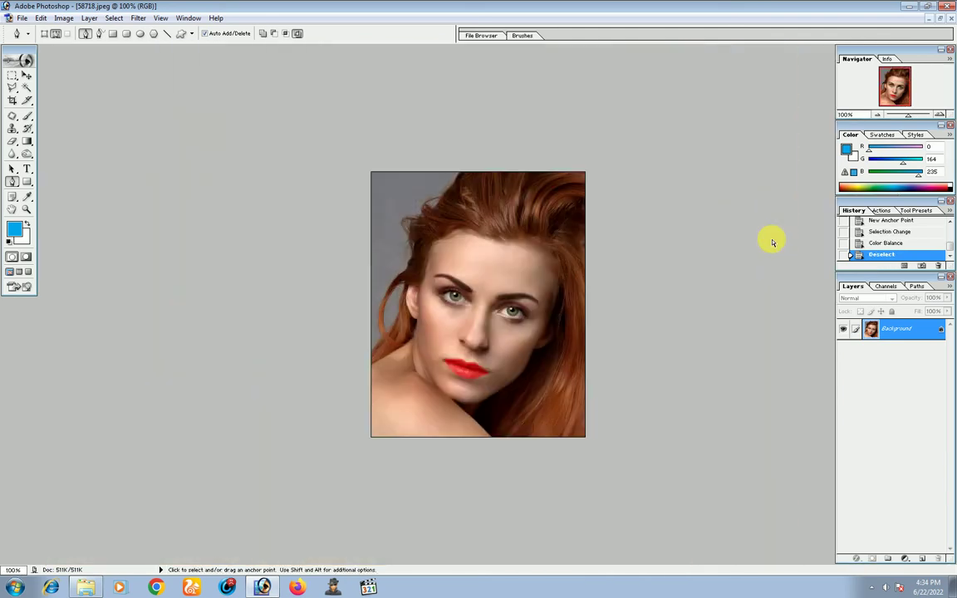
key(ctrl+plus)
key(ctrl+plus)
scroll(513, 411, down, 3)
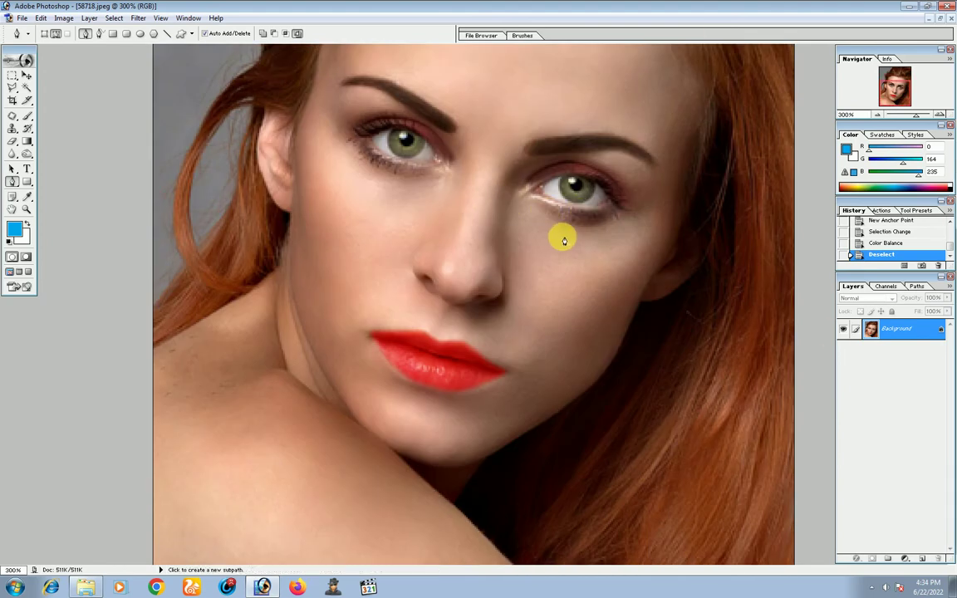
key(ctrl+minus)
key(ctrl+plus)
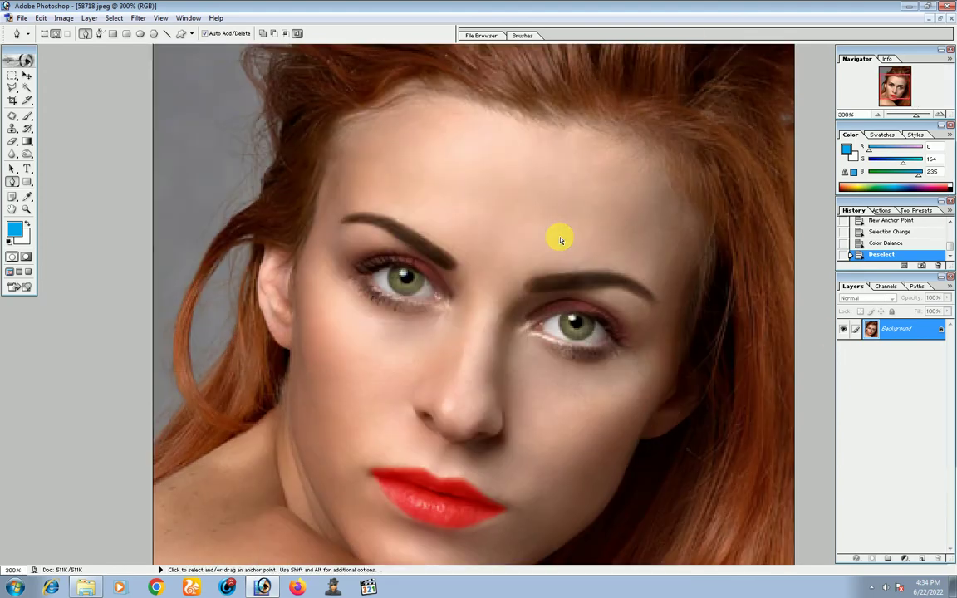
Minimize the 58718 window and open -38554.jpeg from the cote folder in Photoshop
click(939, 20)
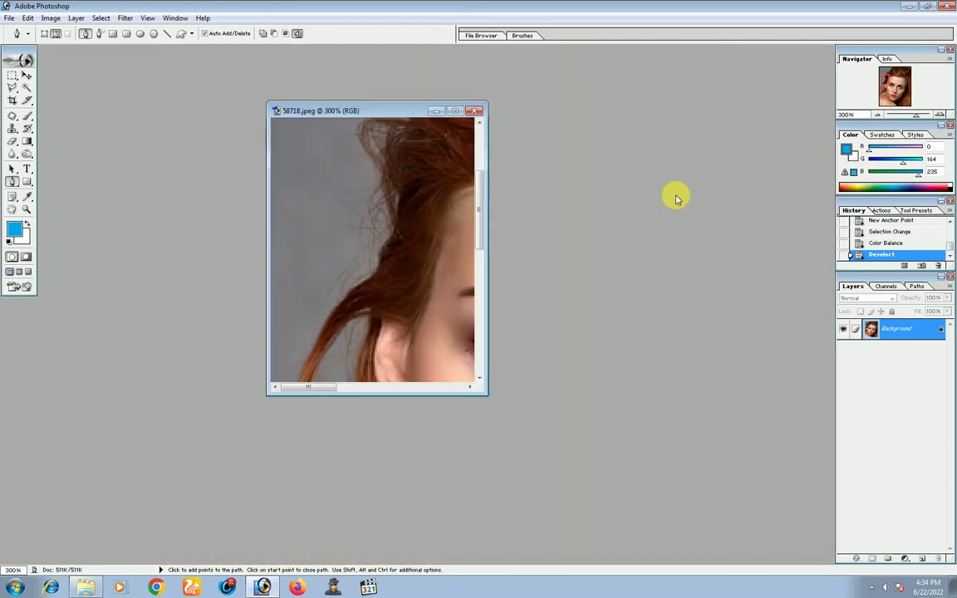
click(431, 112)
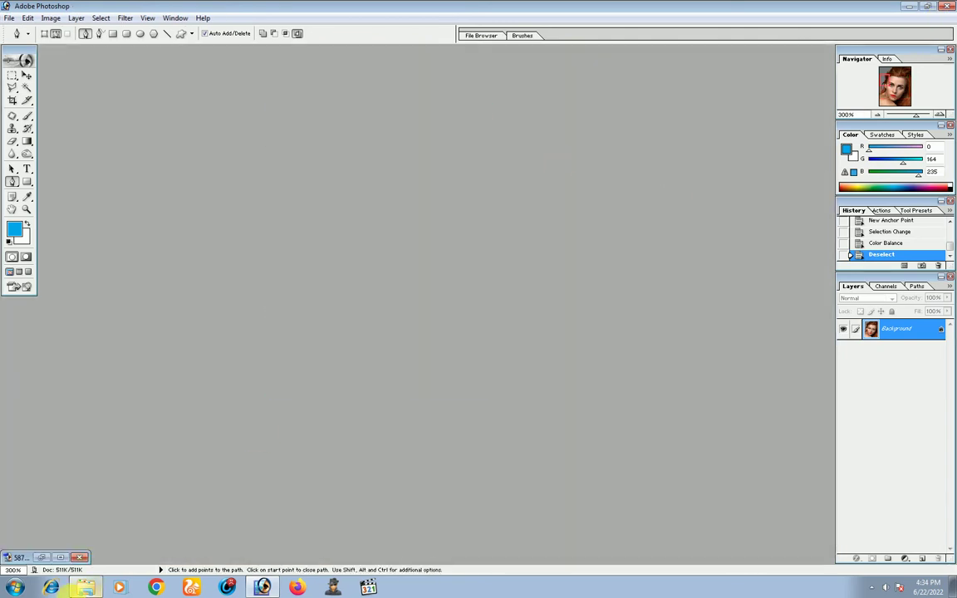
click(86, 588)
click(189, 95)
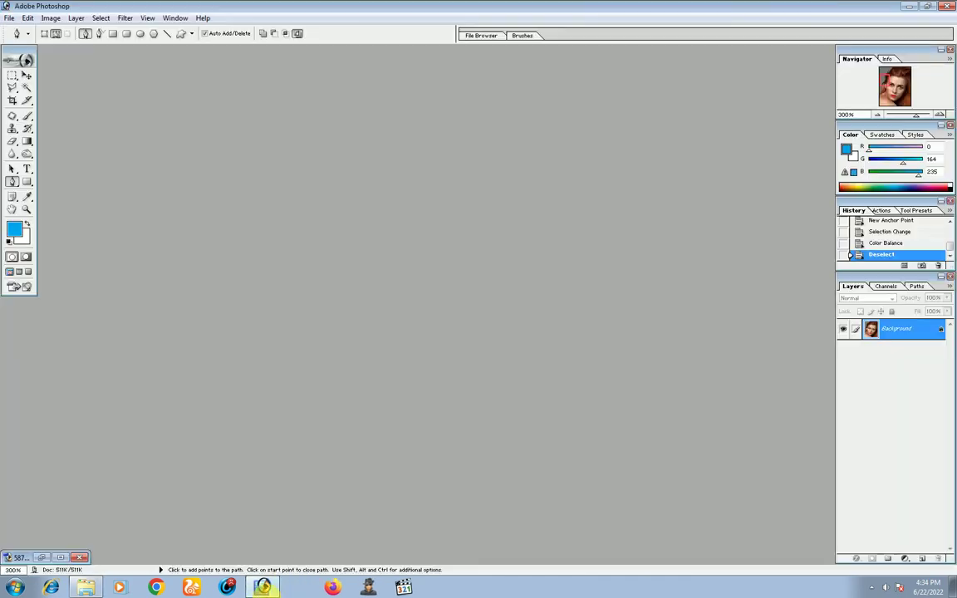
drag(253, 591, 306, 324)
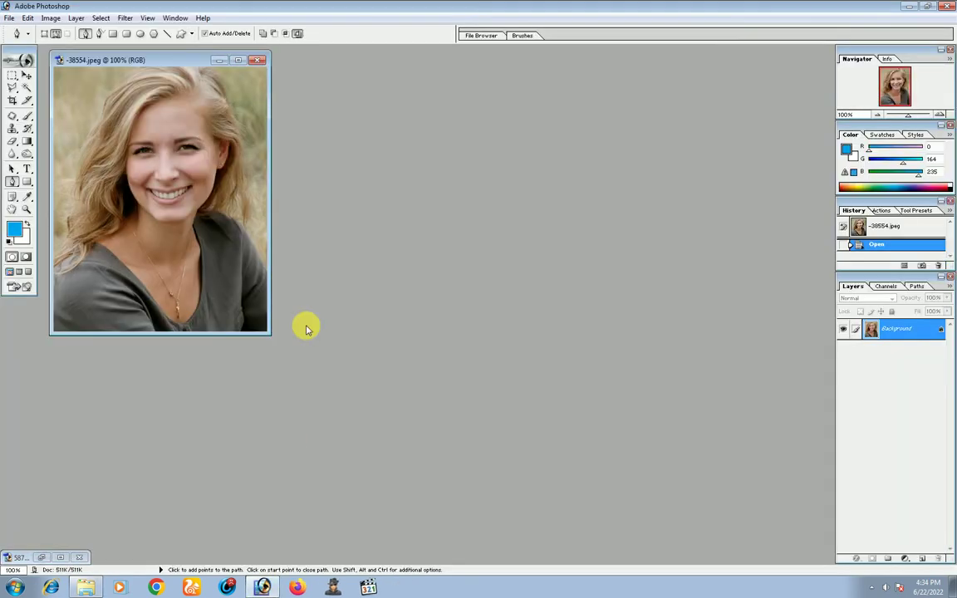
Maximize the -38554 window, zoom to 400% on the mouth, and set the Pen to Paths mode
click(241, 60)
key(ctrl+plus)
key(ctrl+plus)
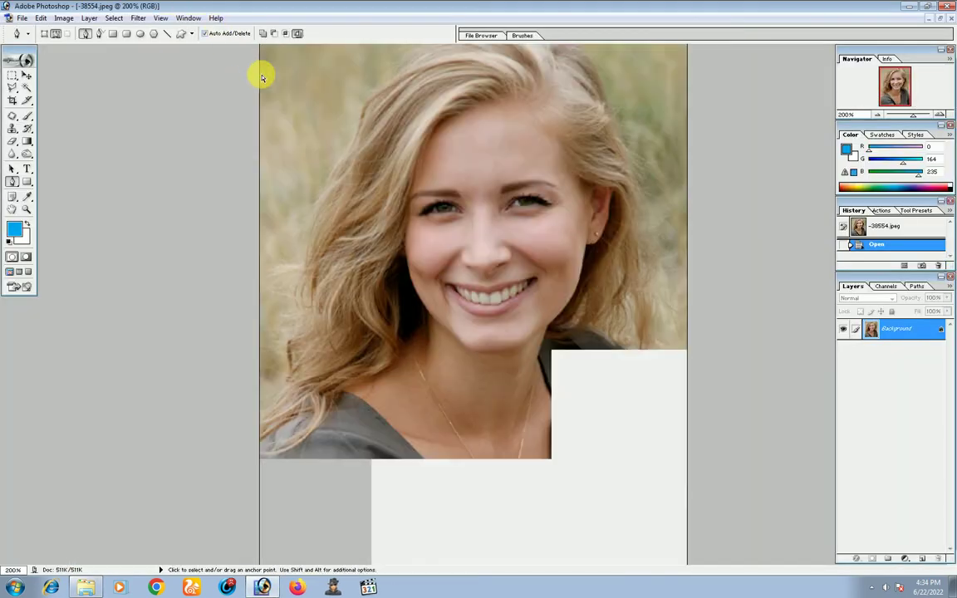
key(ctrl+plus)
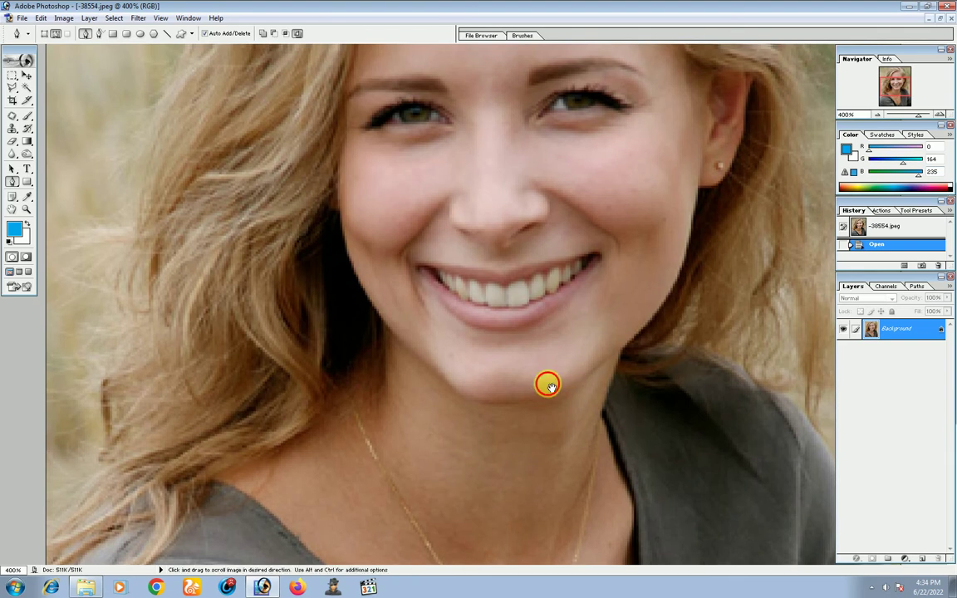
scroll(640, 324, up, 1)
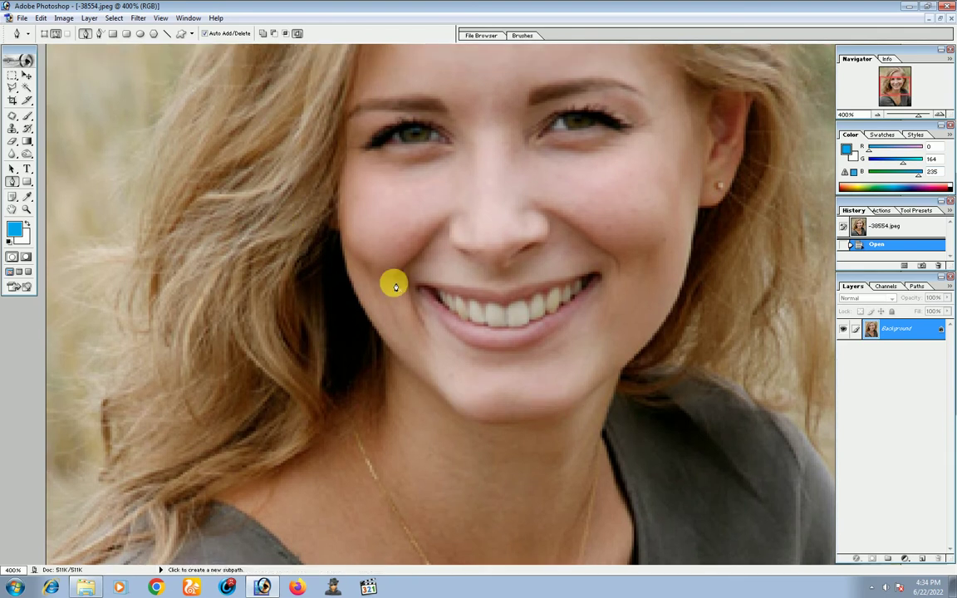
click(56, 33)
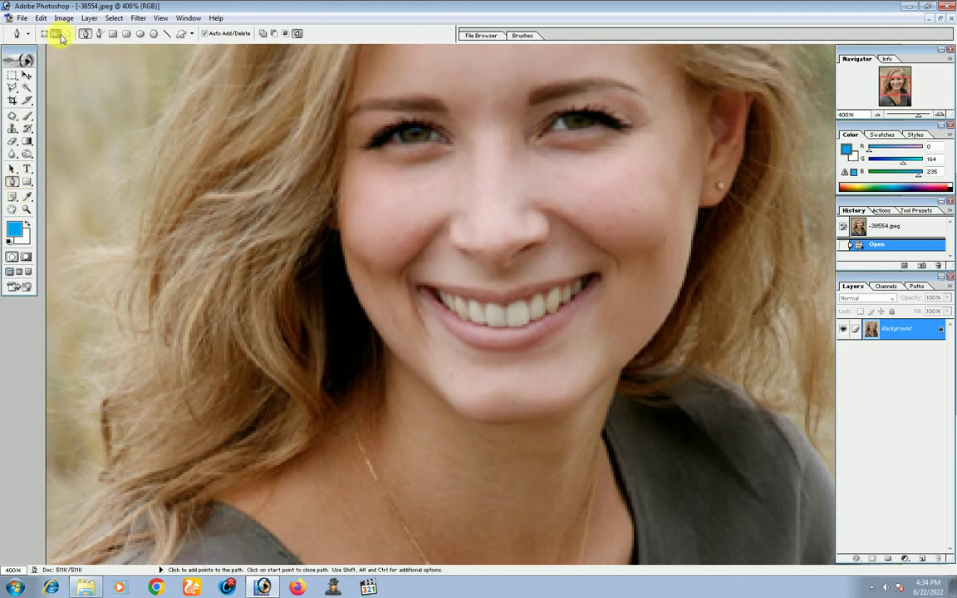
Trace the upper lip from the left mouth corner to the right corner and back along its inner edge
click(422, 286)
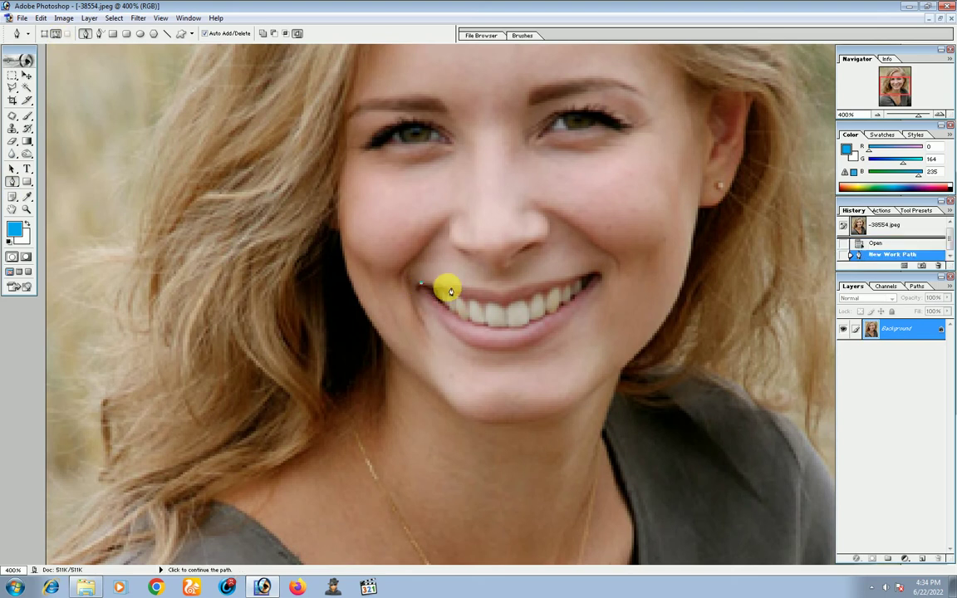
click(463, 286)
click(496, 290)
click(502, 293)
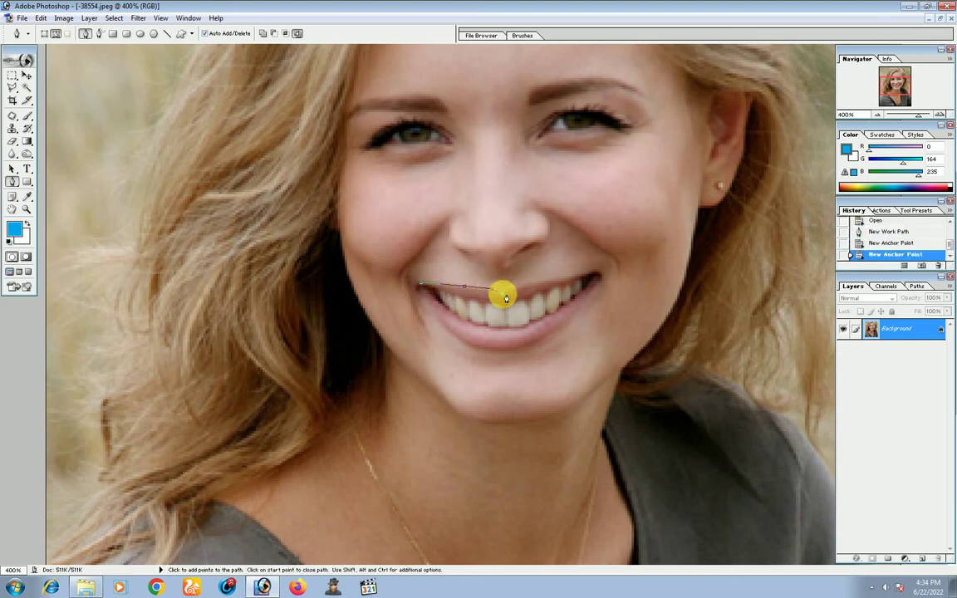
click(521, 286)
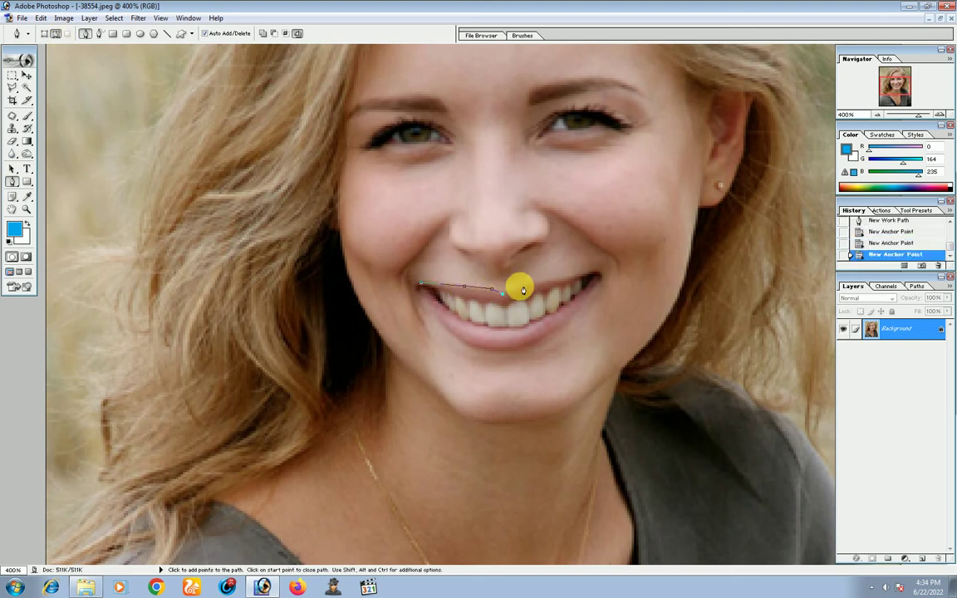
click(597, 273)
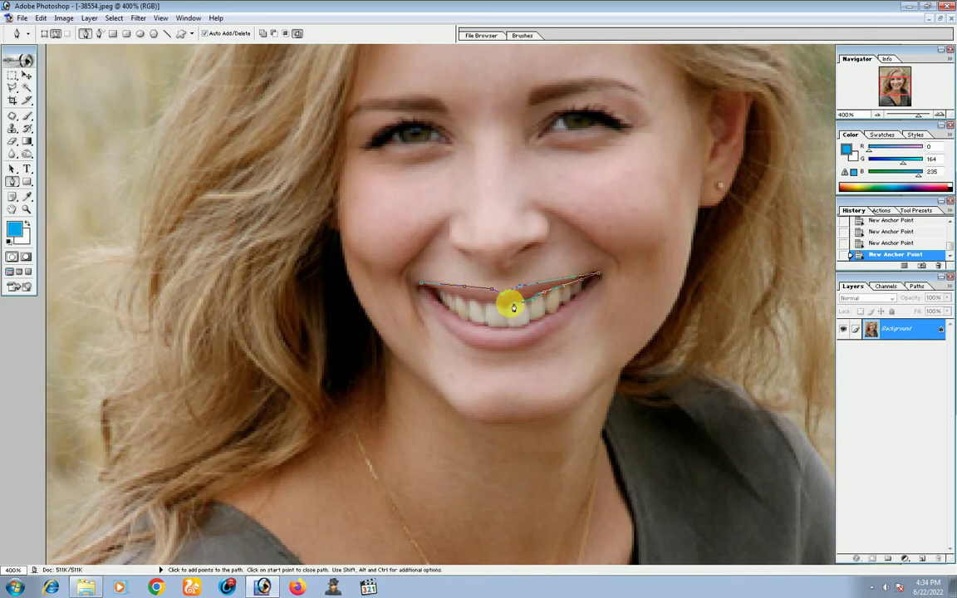
click(471, 301)
click(450, 296)
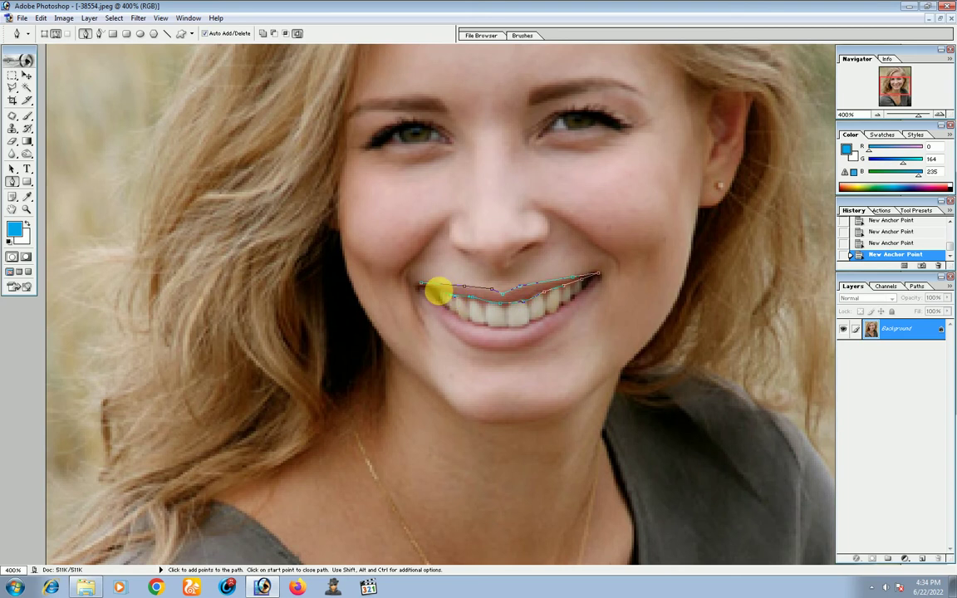
Trace the lower lip's inner edge across to the right mouth corner
click(446, 306)
click(469, 322)
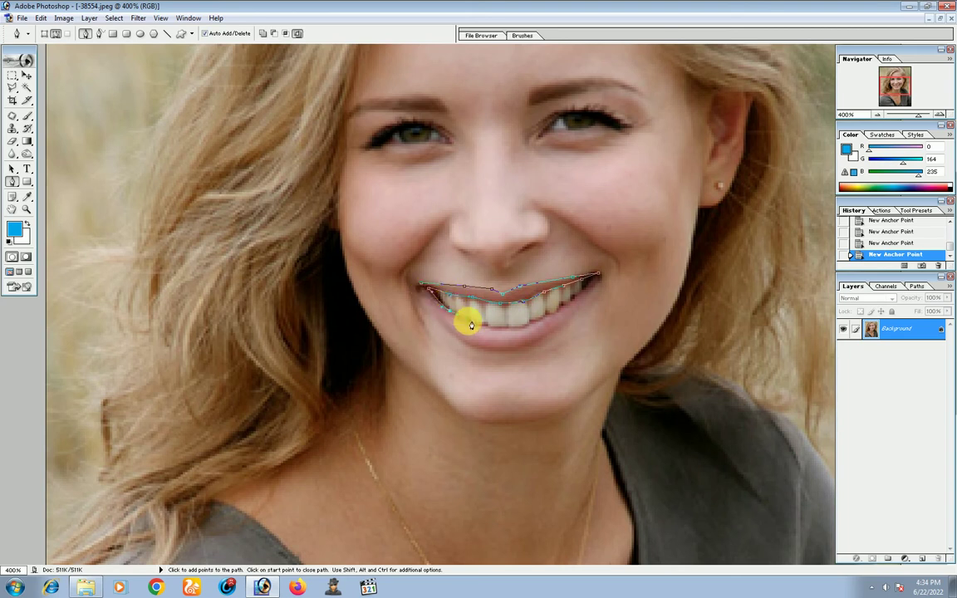
click(520, 331)
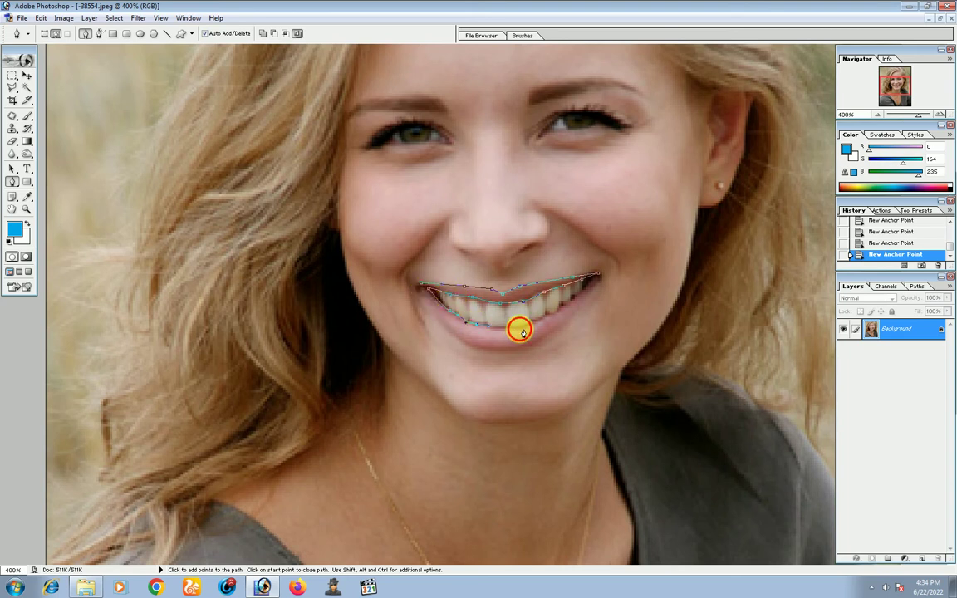
click(577, 295)
click(599, 274)
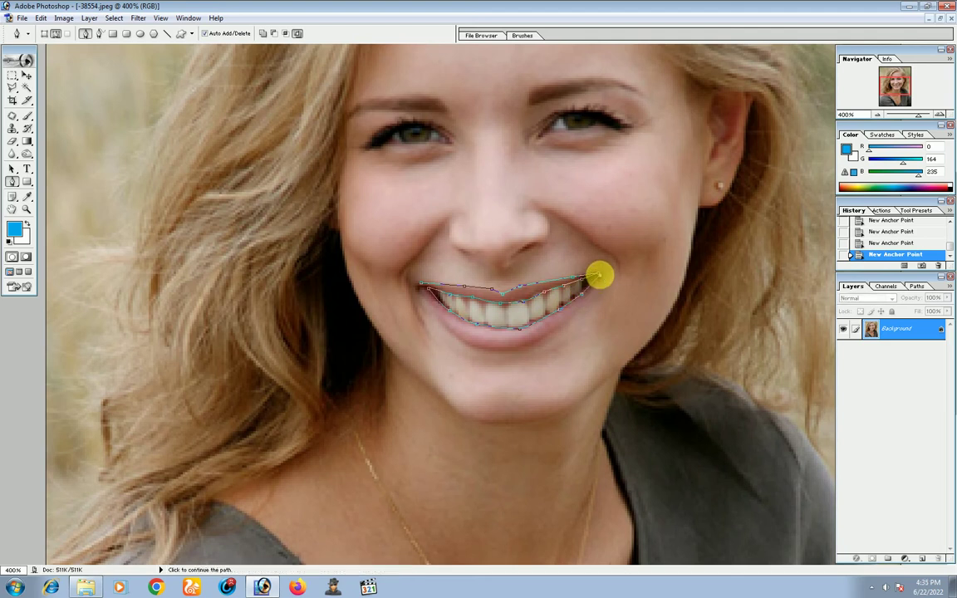
Trace the lower lip's outer edge back to the left corner and close the path
click(587, 297)
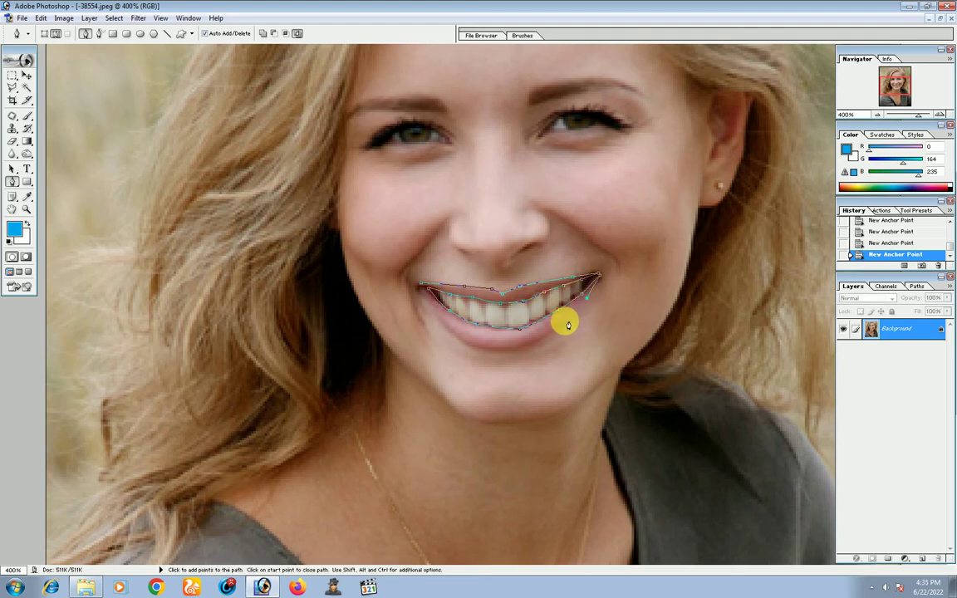
click(564, 324)
click(537, 343)
click(507, 350)
click(479, 345)
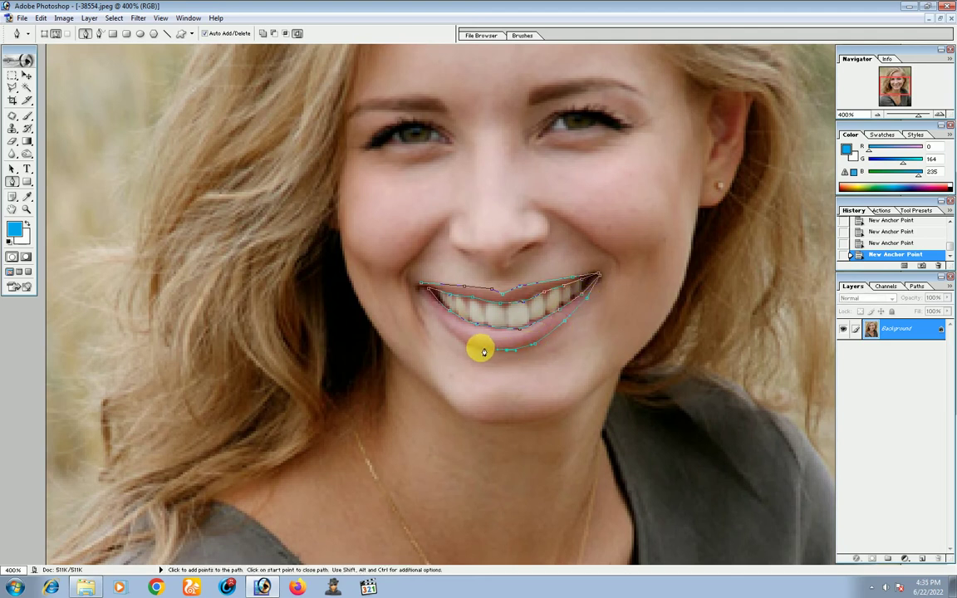
click(459, 333)
click(440, 322)
click(425, 299)
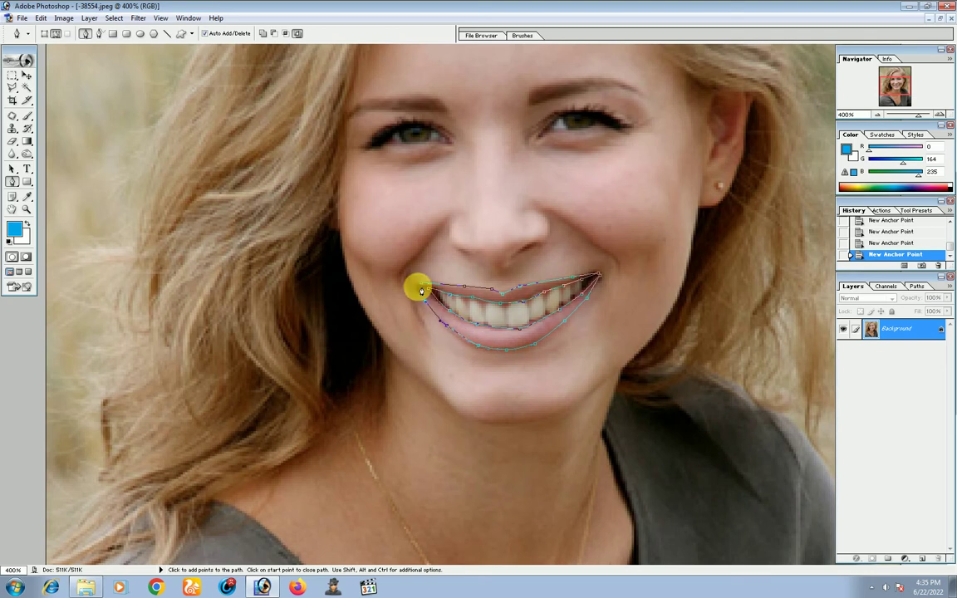
click(417, 287)
Make a selection from the lip path and open the fill/adjustment layer menu
right_click(494, 292)
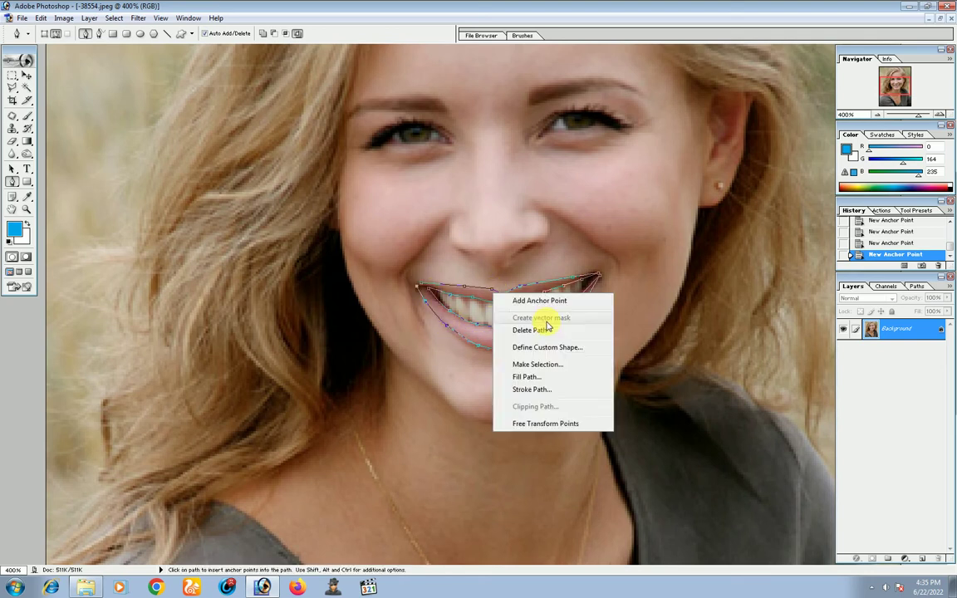
click(551, 364)
click(533, 248)
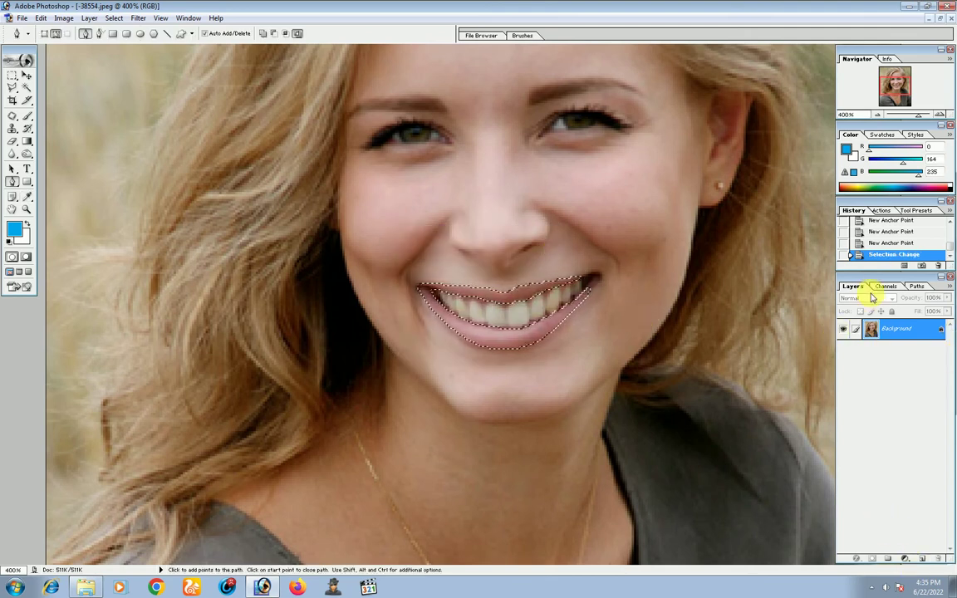
click(908, 560)
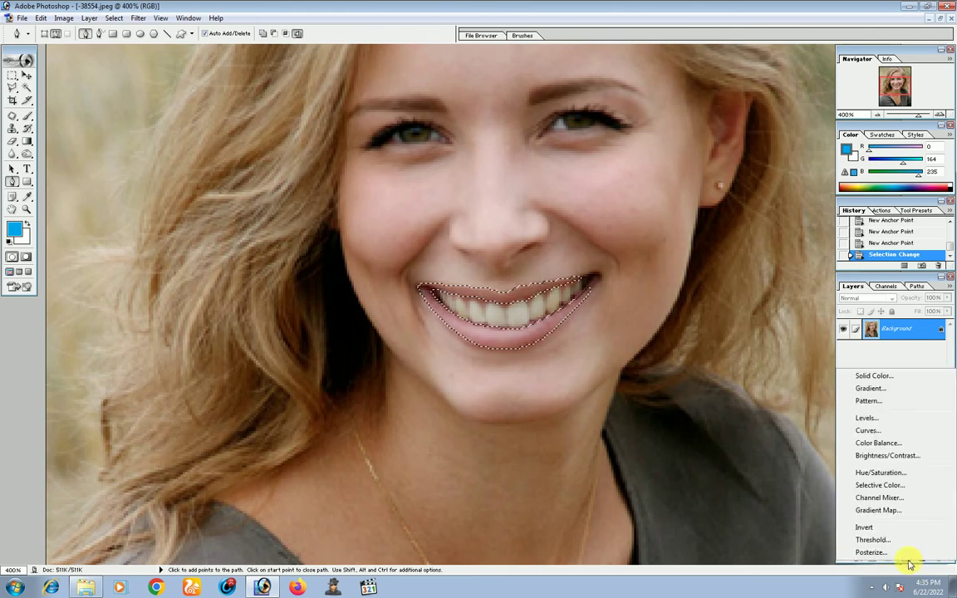
Add a Solid Color fill layer in red, masked to the lips
click(877, 378)
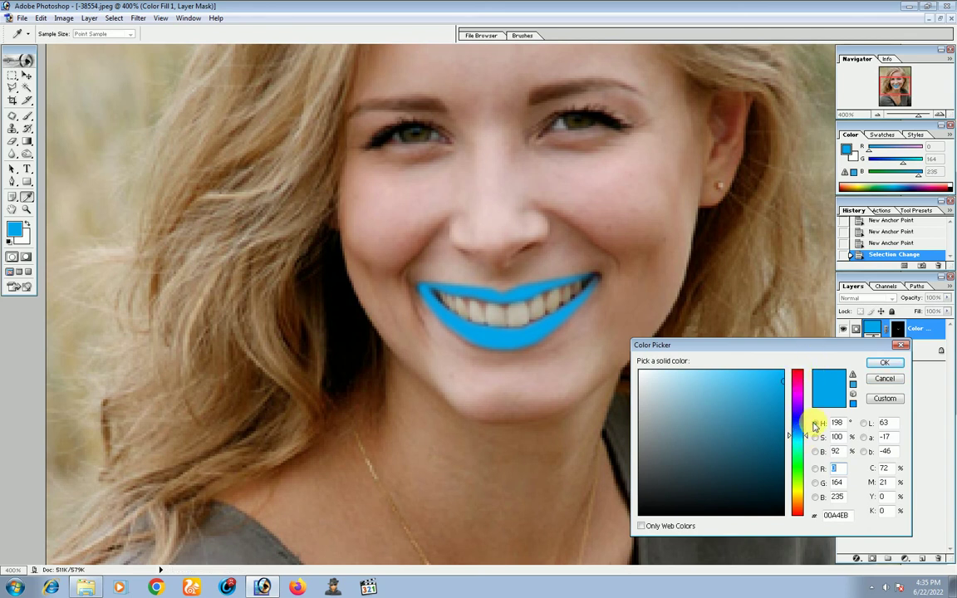
drag(807, 437, 784, 366)
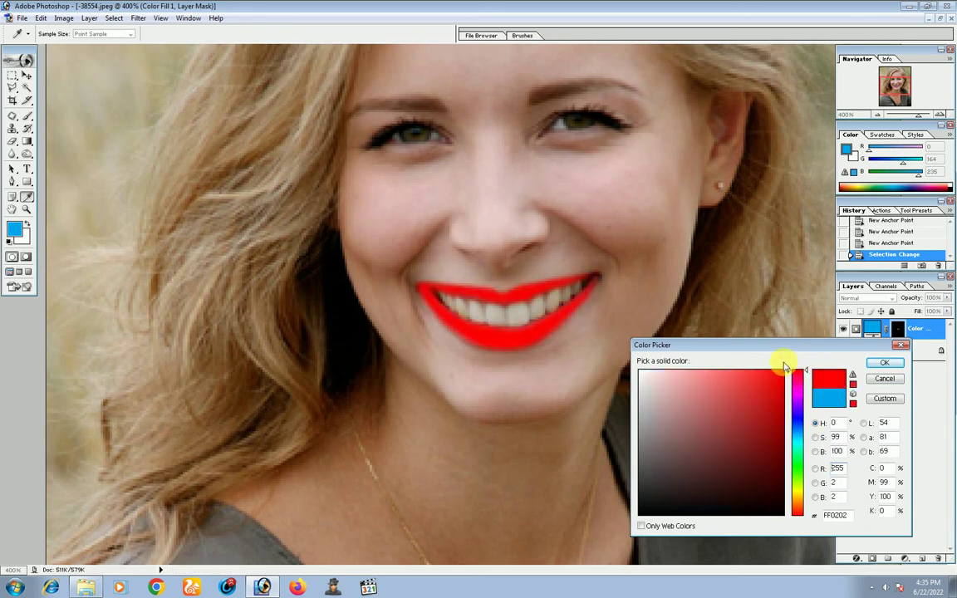
click(884, 366)
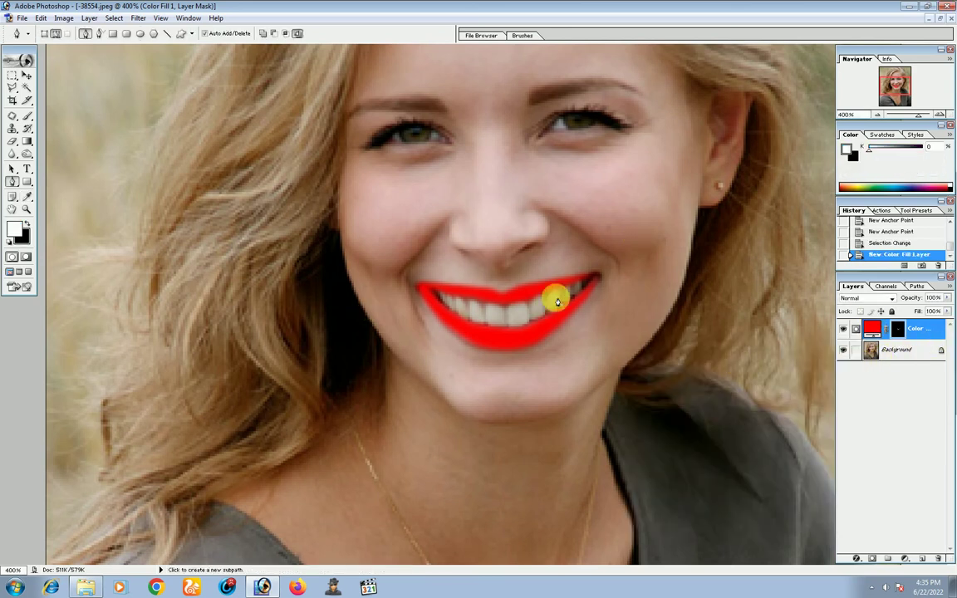
key(ctrl+plus)
Center the mouth and try Color and Multiply blend modes on the fill layer
drag(576, 357, 437, 324)
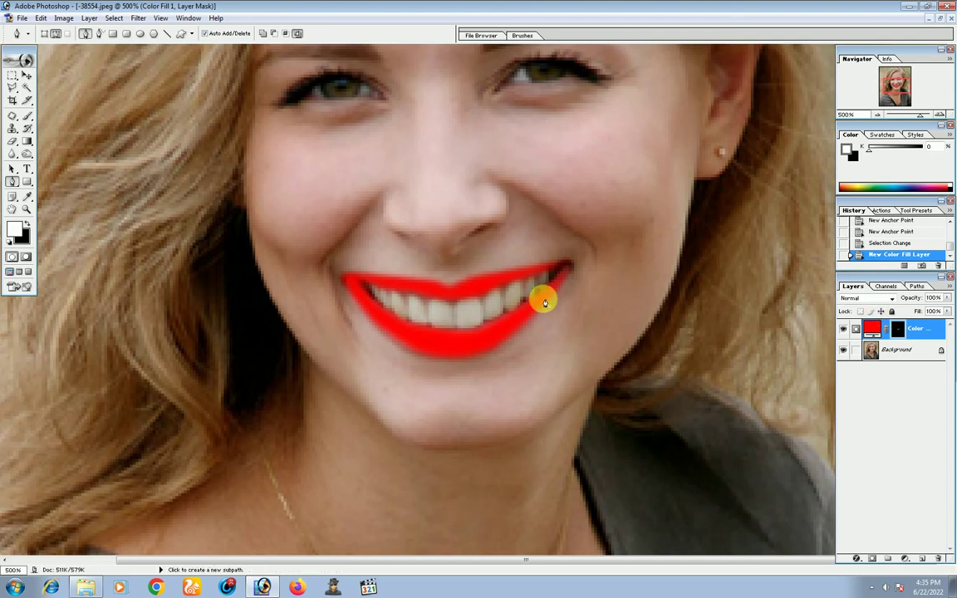
click(892, 298)
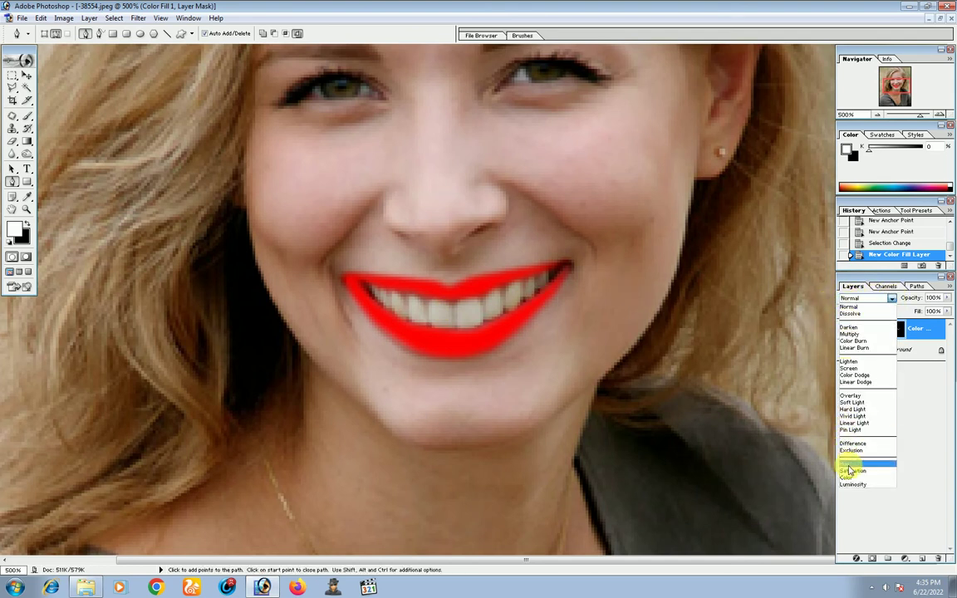
click(852, 478)
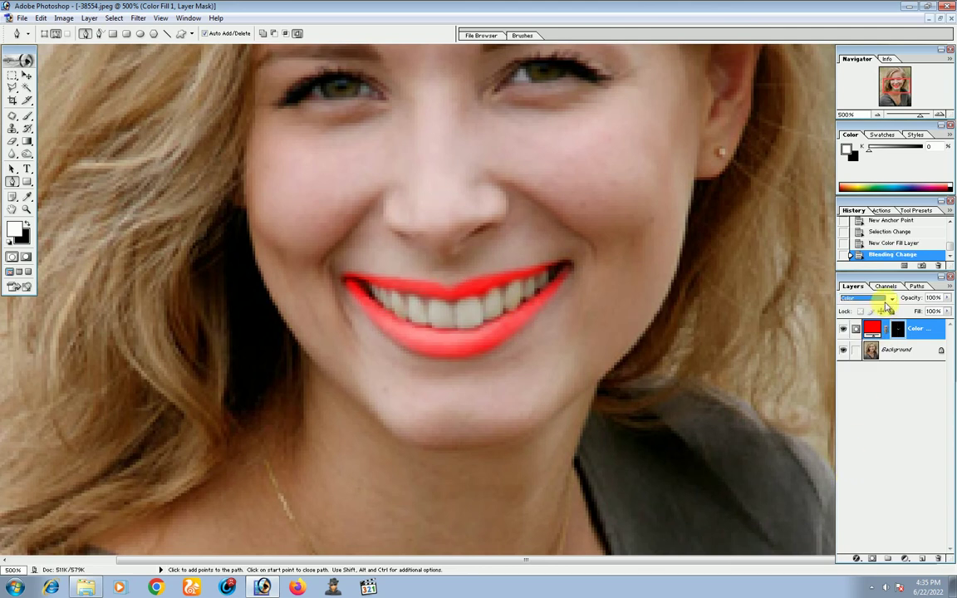
click(893, 298)
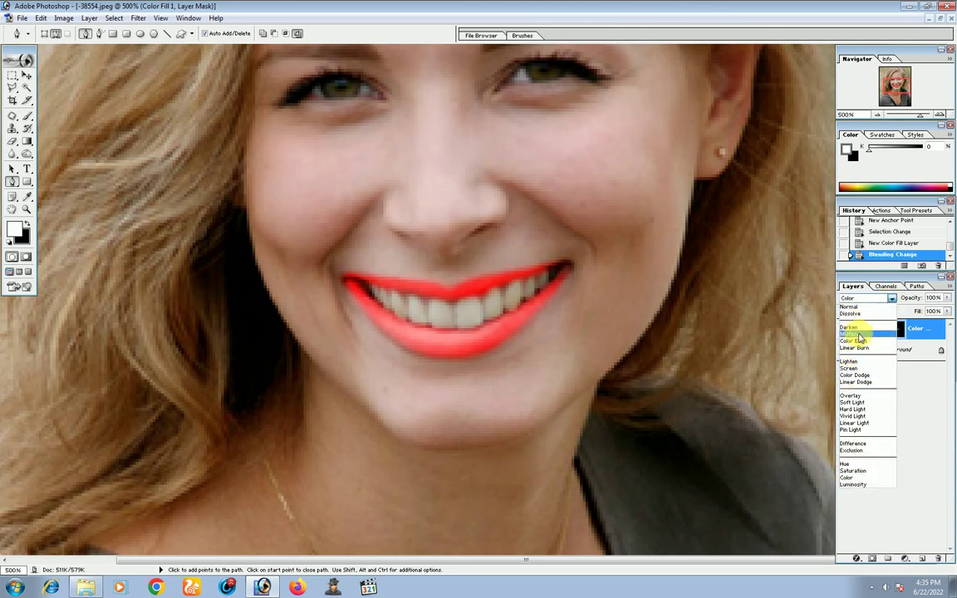
click(856, 335)
Compare Overlay and Soft Light, then set the fill layer to Overlay
click(889, 298)
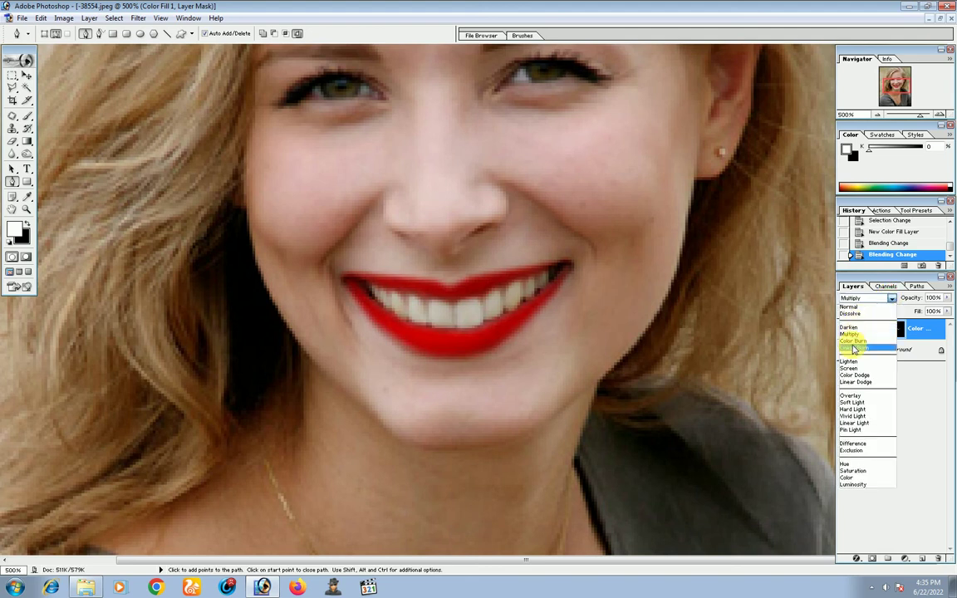
click(858, 398)
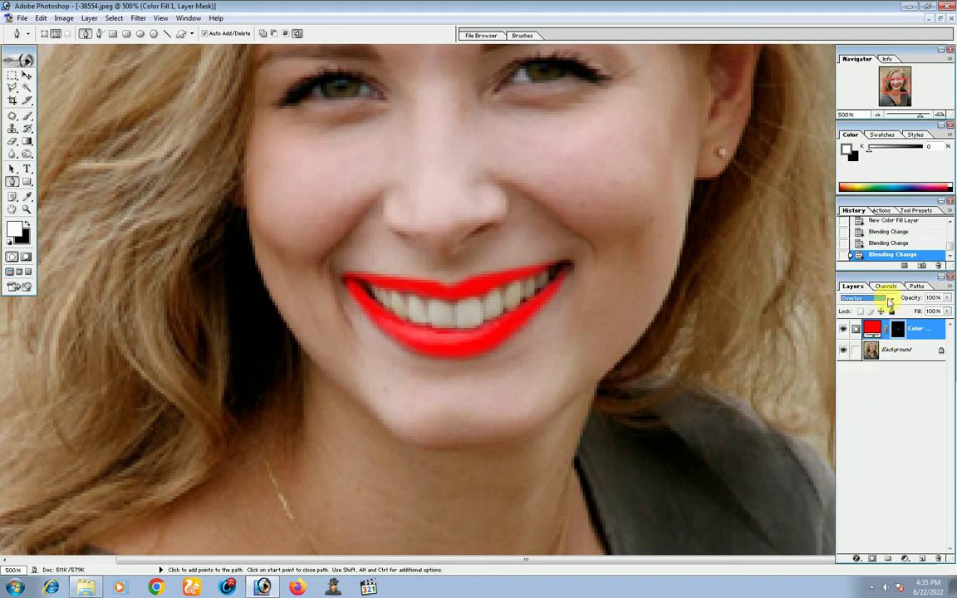
click(891, 297)
click(852, 402)
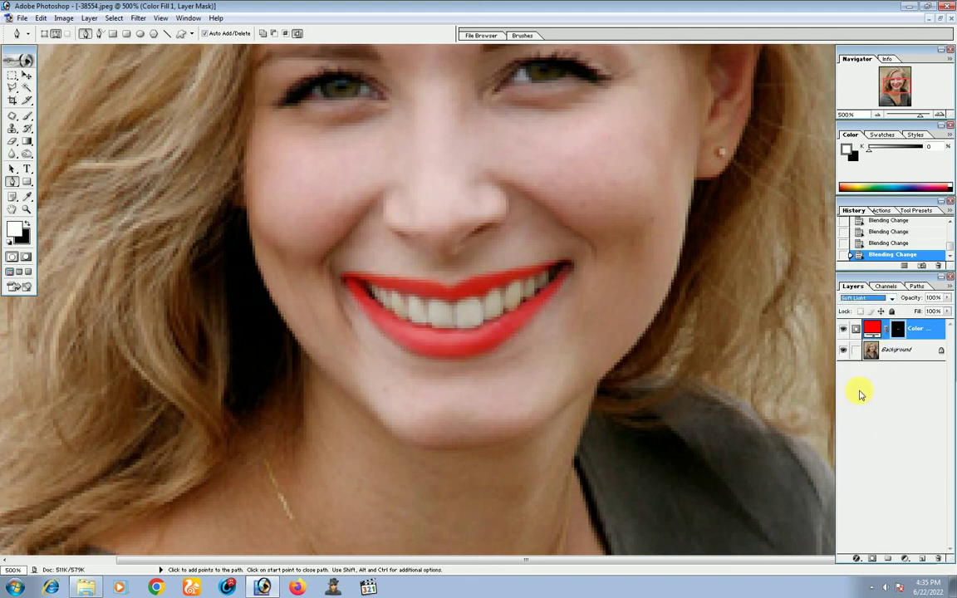
click(892, 298)
click(852, 386)
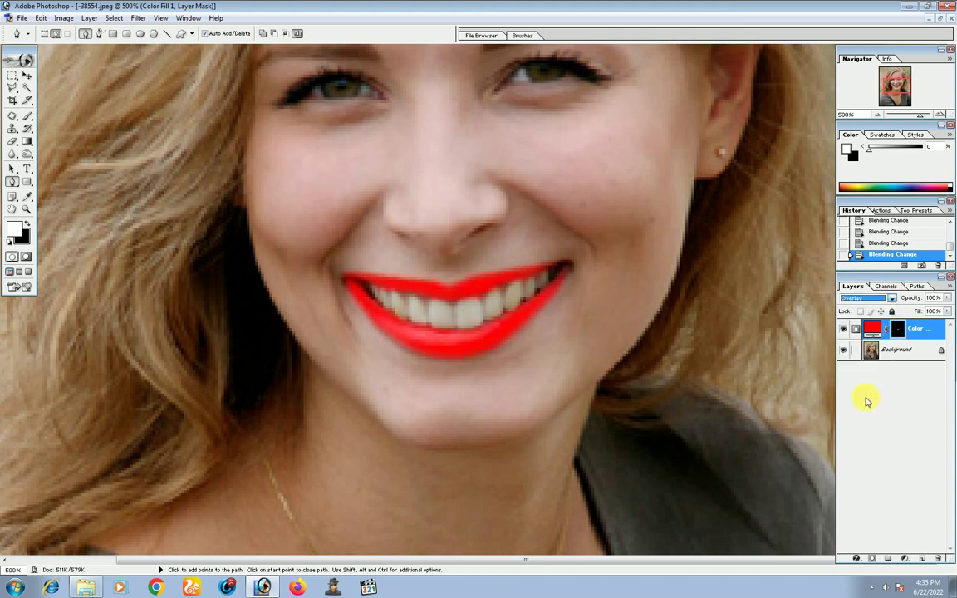
Recolour the lips' Color Fill 1 layer to pure red FF0000, keeping its Overlay blend
key(ctrl+minus)
key(ctrl+minus)
key(ctrl+minus)
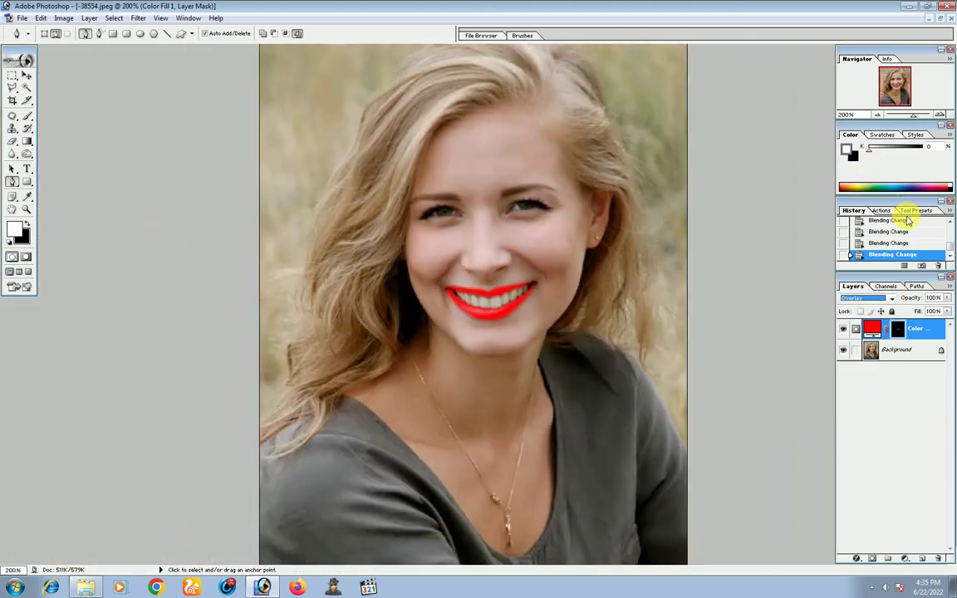
key(ctrl+plus)
key(ctrl+plus)
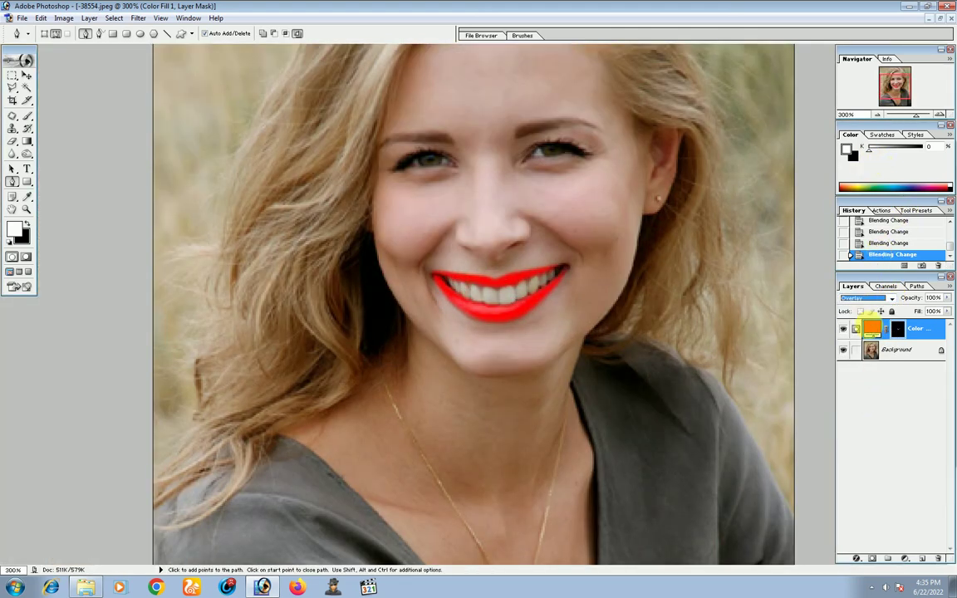
double_click(875, 333)
click(773, 389)
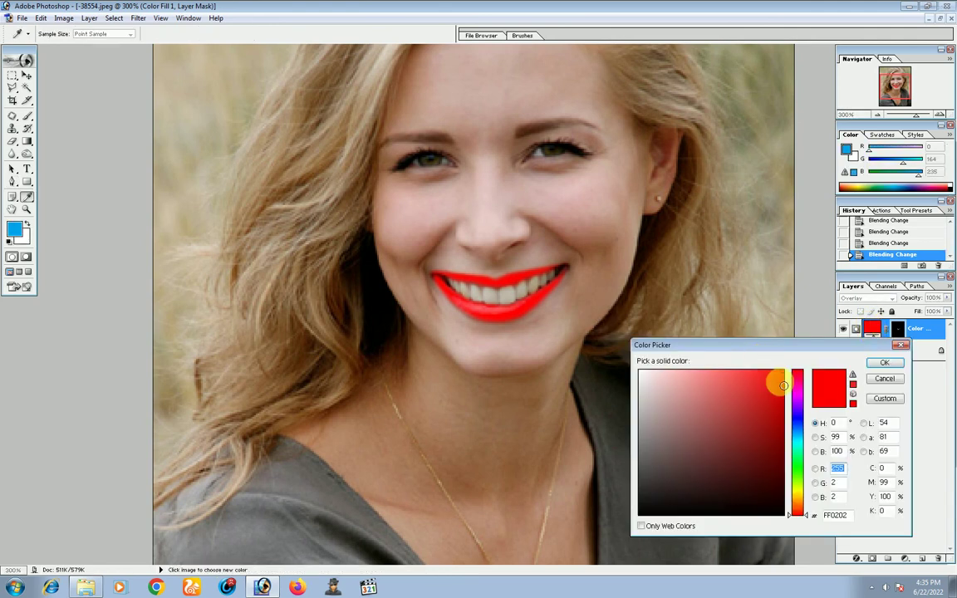
mouse_move(770, 396)
mouse_down()
mouse_move(786, 379)
mouse_move(798, 403)
mouse_move(800, 389)
mouse_up()
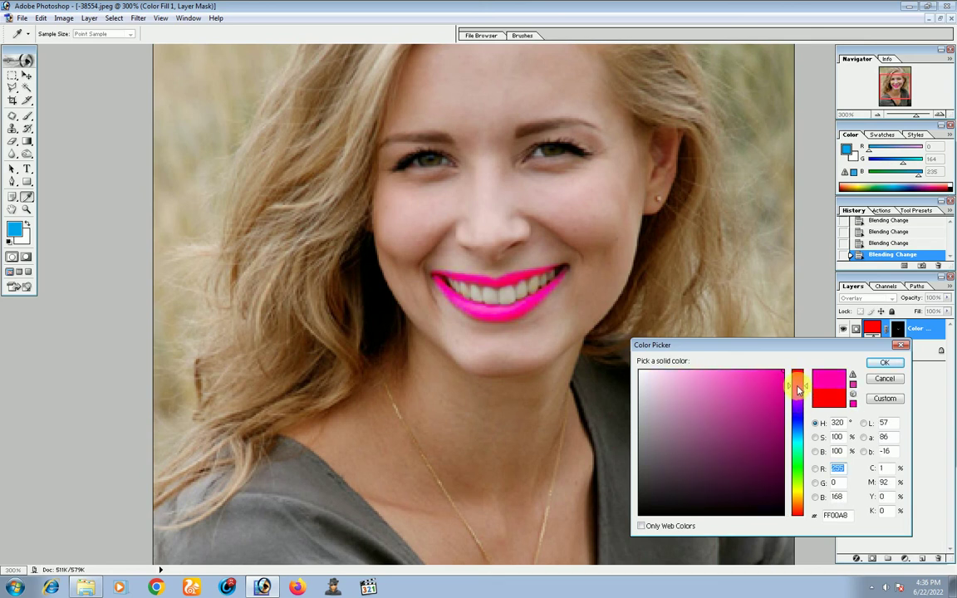
drag(798, 391, 805, 344)
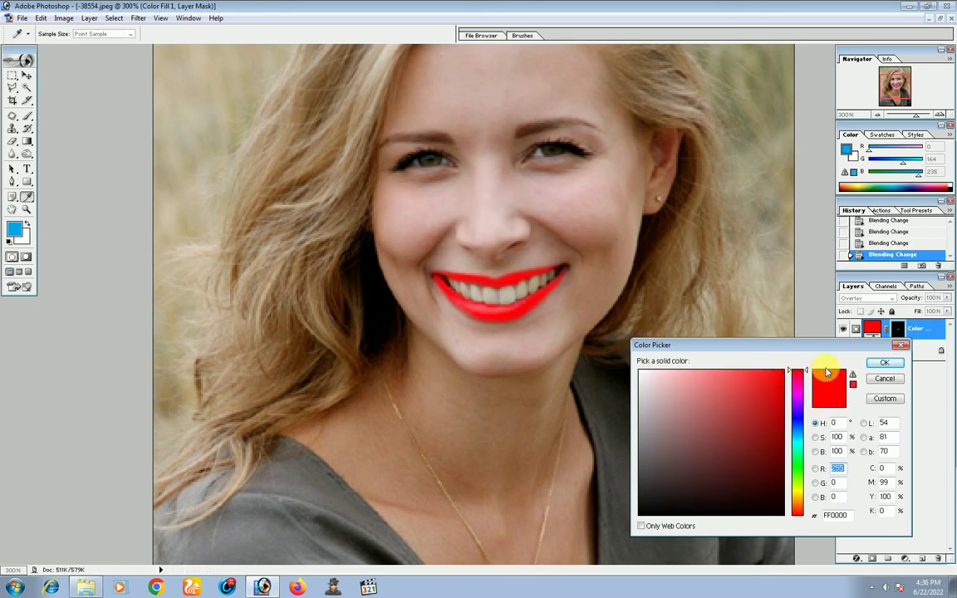
click(884, 362)
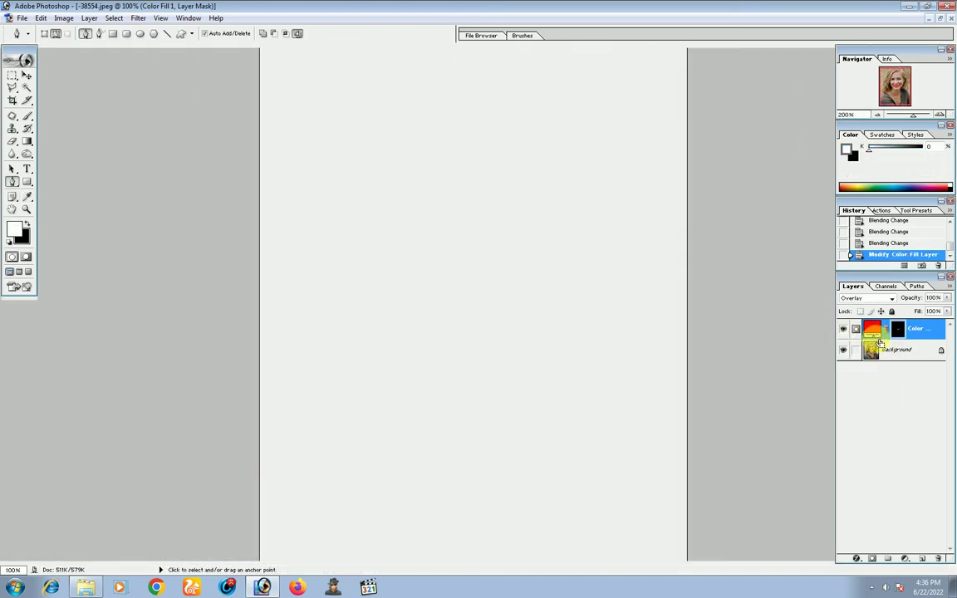